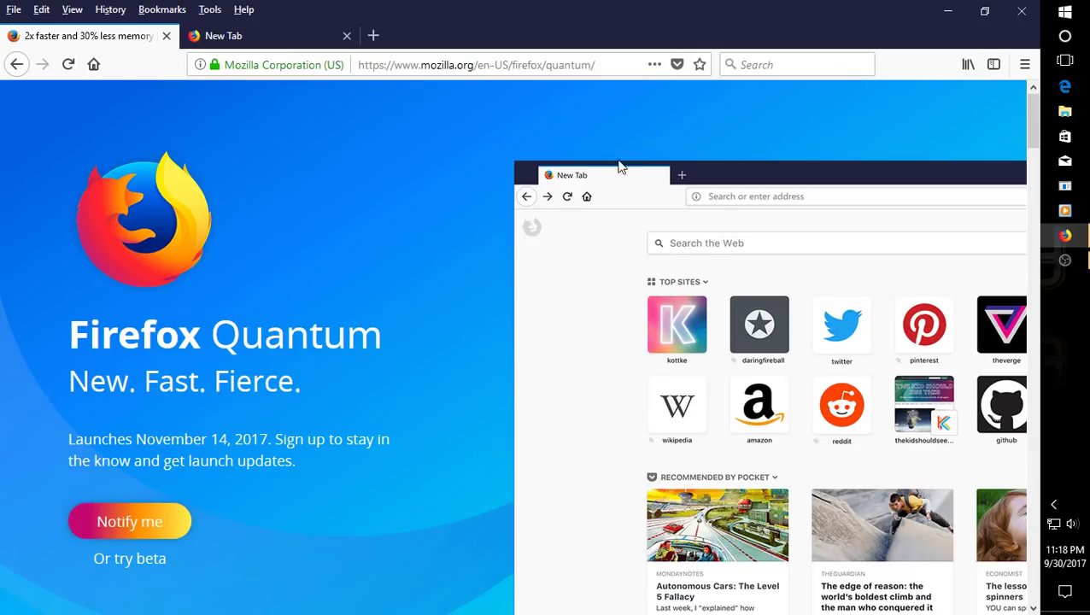
Step: Read through the Firefox Quantum launch page, from its introduction and speed and memory claims to the "Browse for good" section
left_click(282, 34)
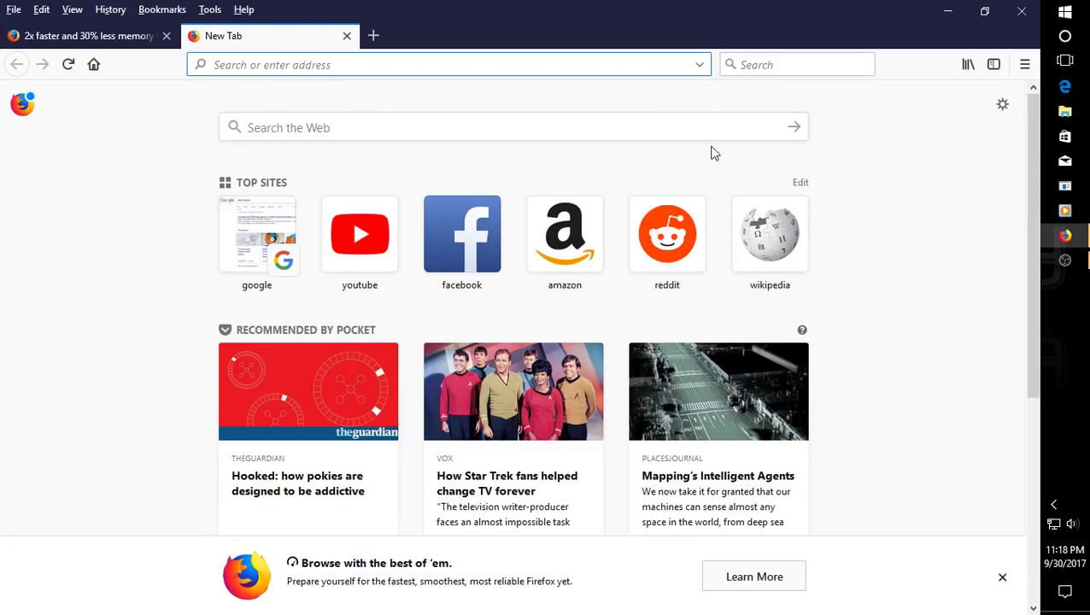
left_click(142, 39)
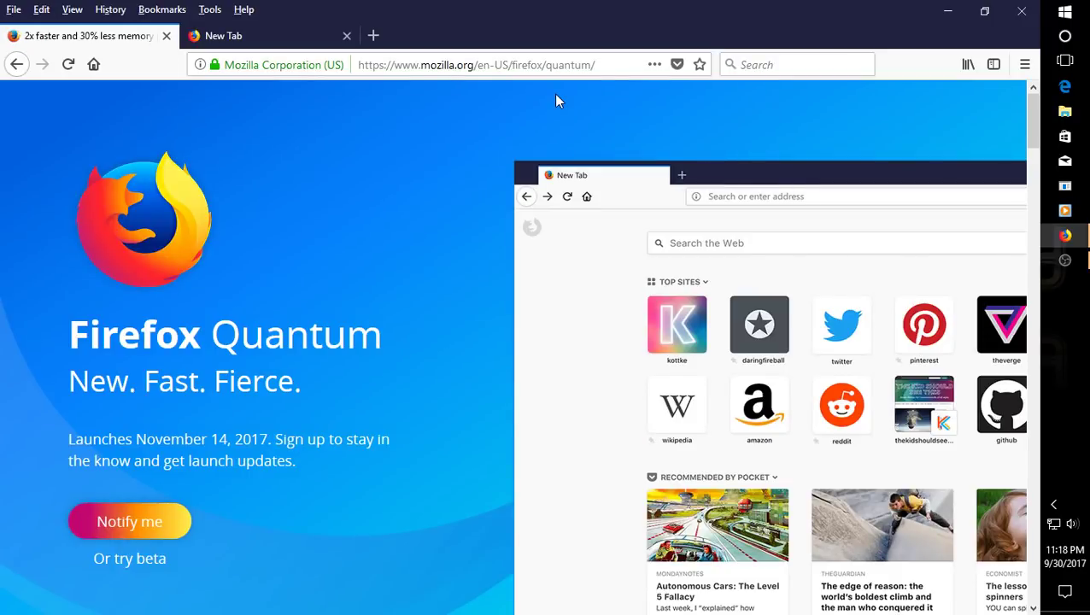
scroll(504, 226, "down", 5)
scroll(527, 235, "up", 2)
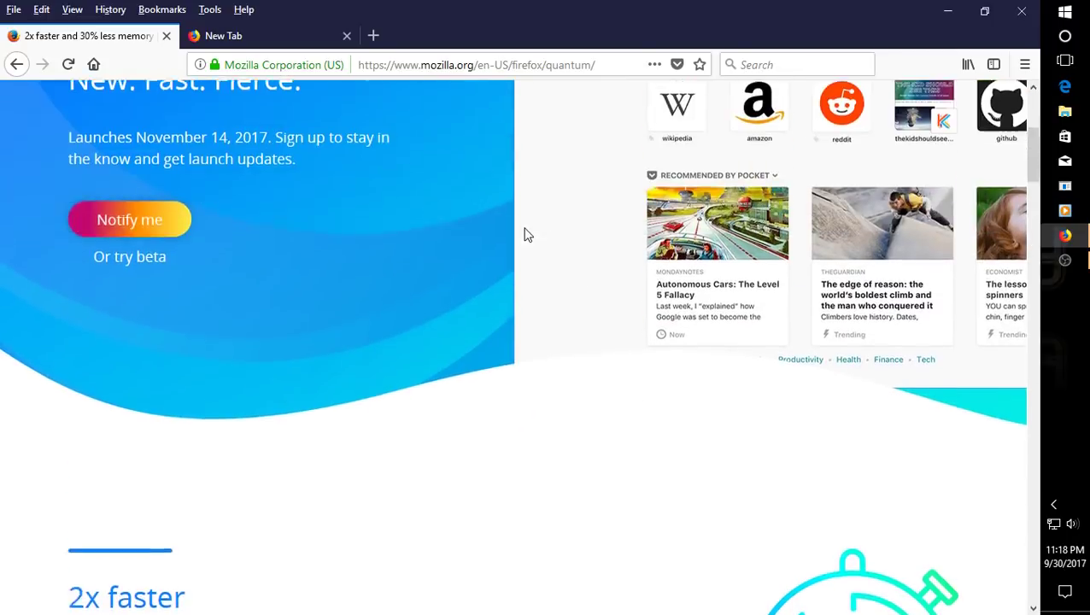
scroll(512, 248, "up", 2)
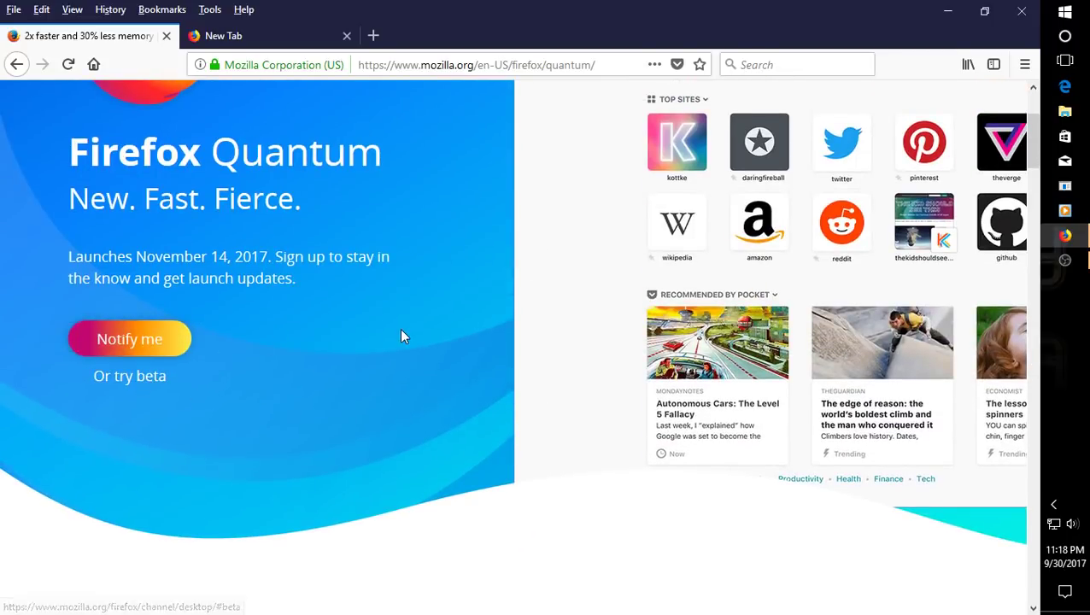
scroll(401, 335, "down", 8)
scroll(402, 334, "up", 5)
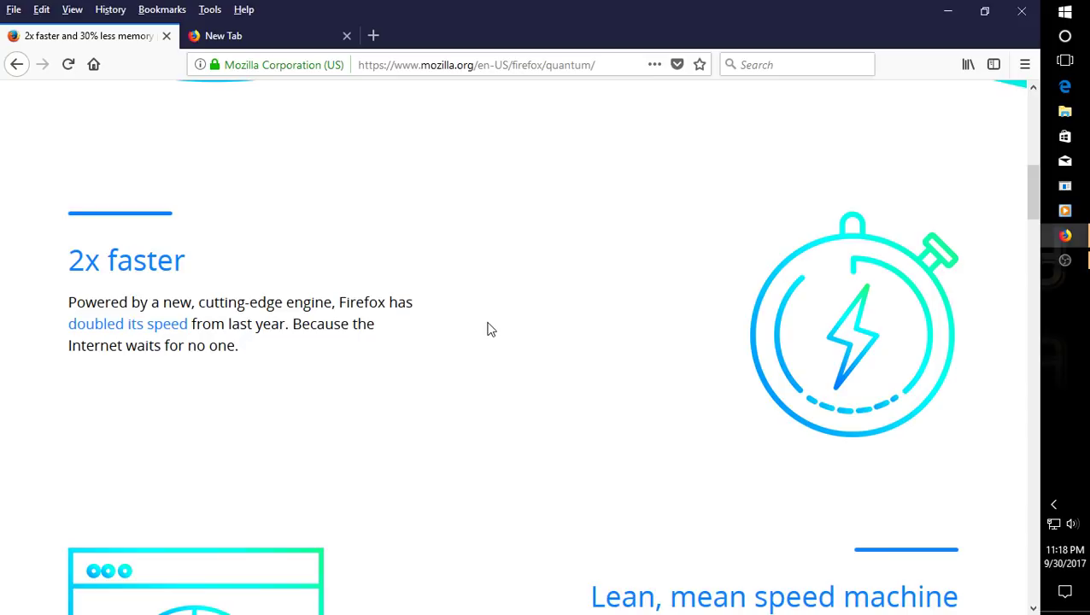
scroll(491, 330, "down", 15)
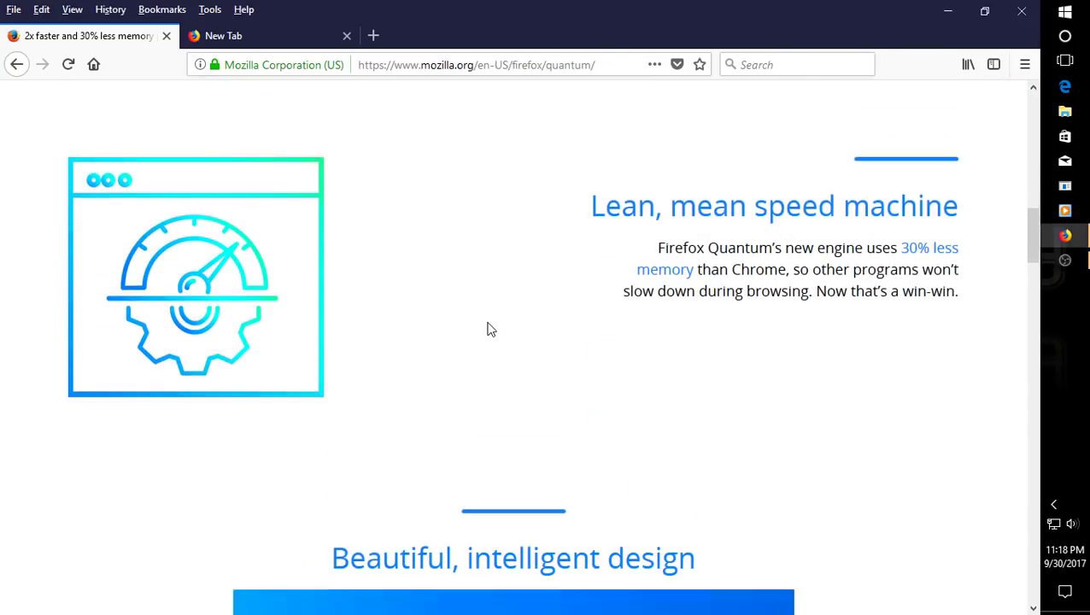
scroll(488, 329, "down", 12)
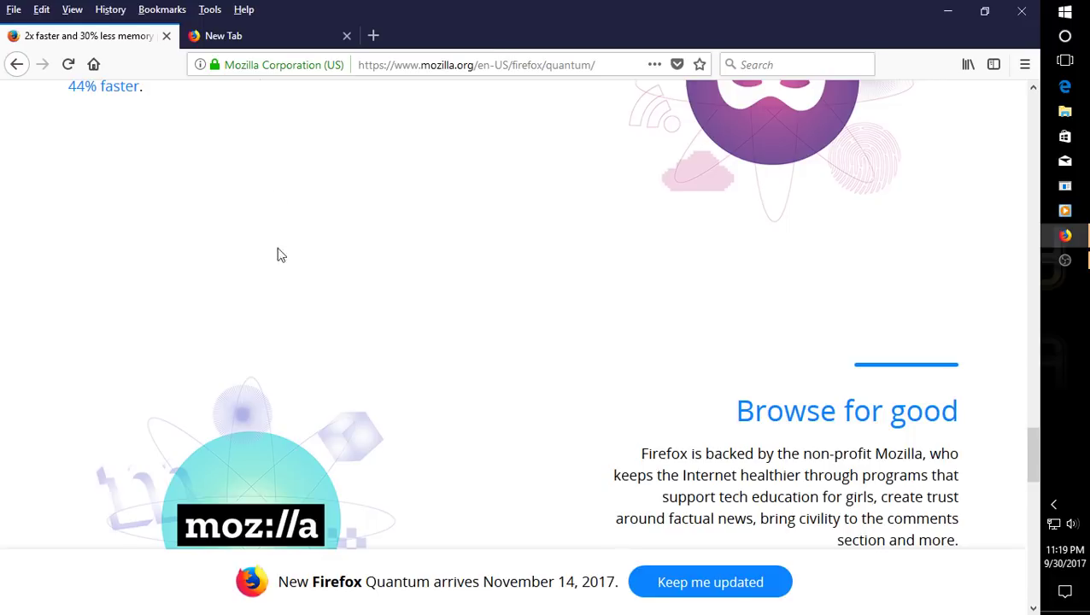
Step: Look over the new tab page's stories and highlights and dismiss its "Browse with the best of 'em" banner
left_click(259, 36)
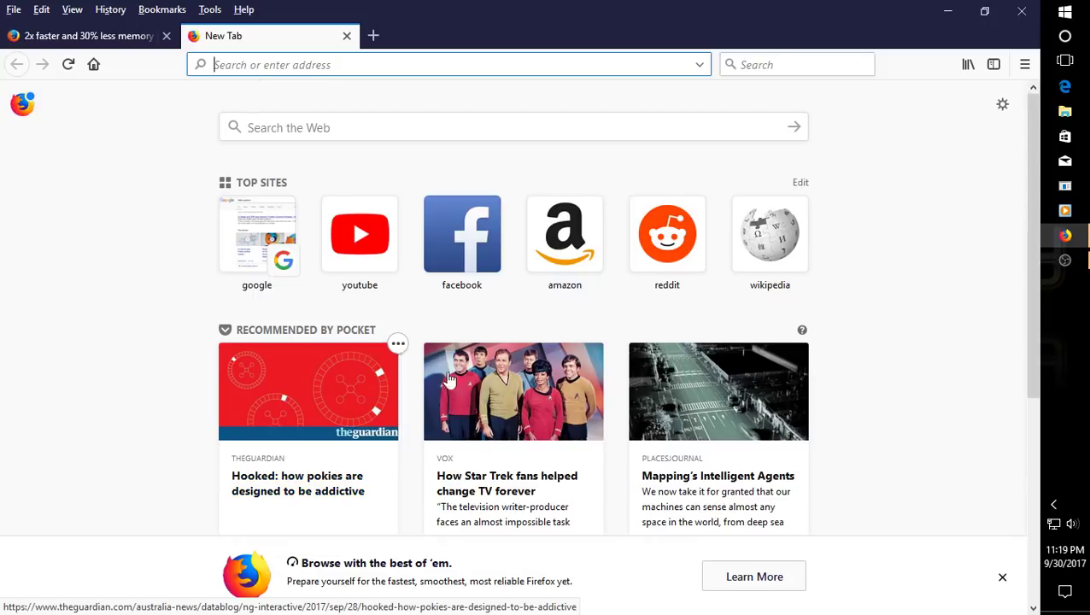
scroll(492, 384, "down", 4)
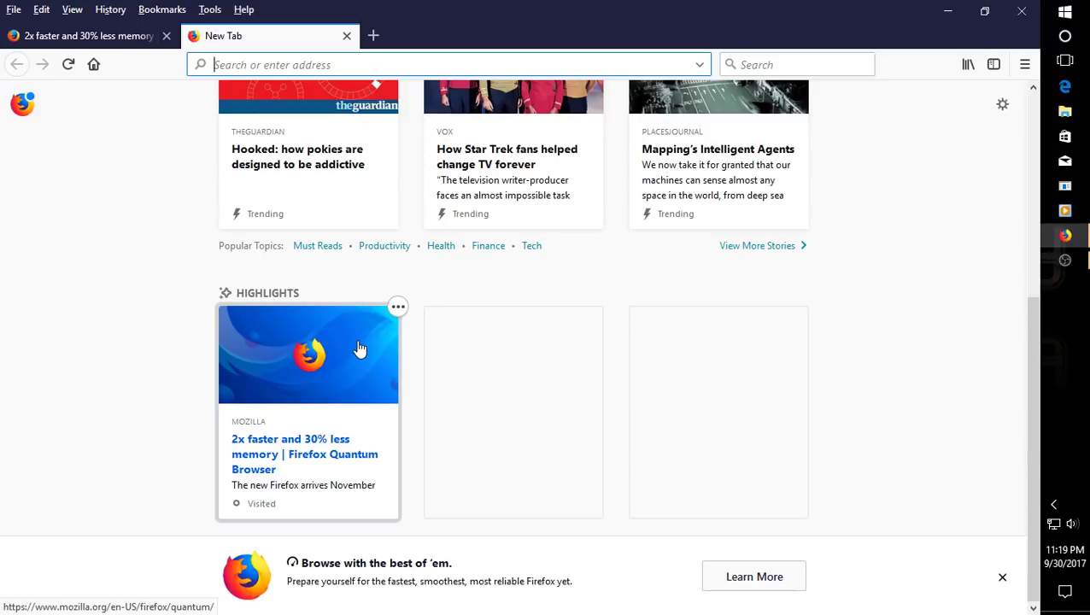
left_click(1001, 578)
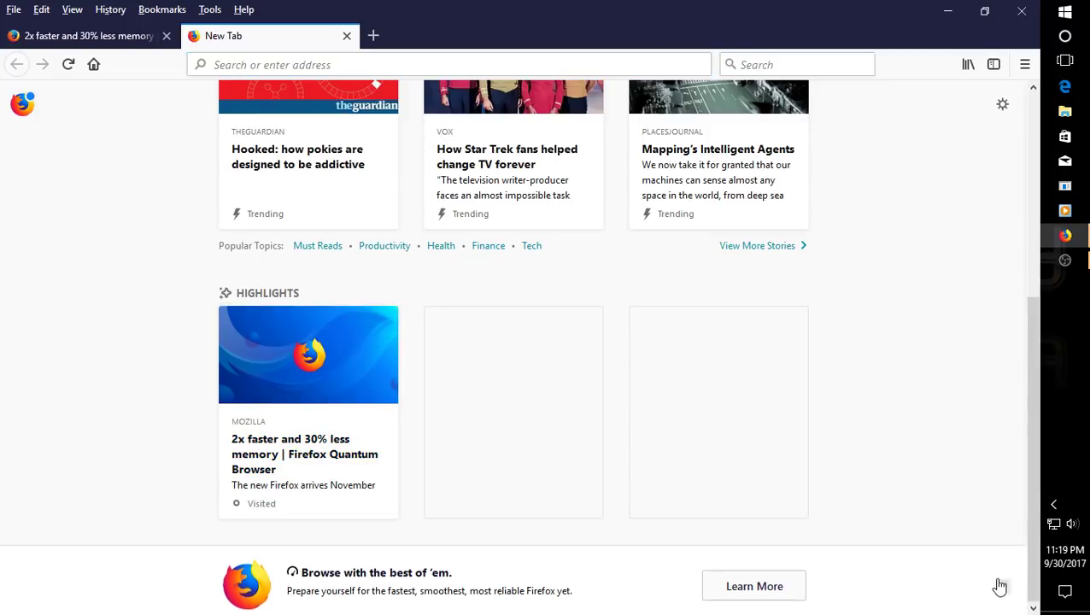
scroll(912, 474, "up", 5)
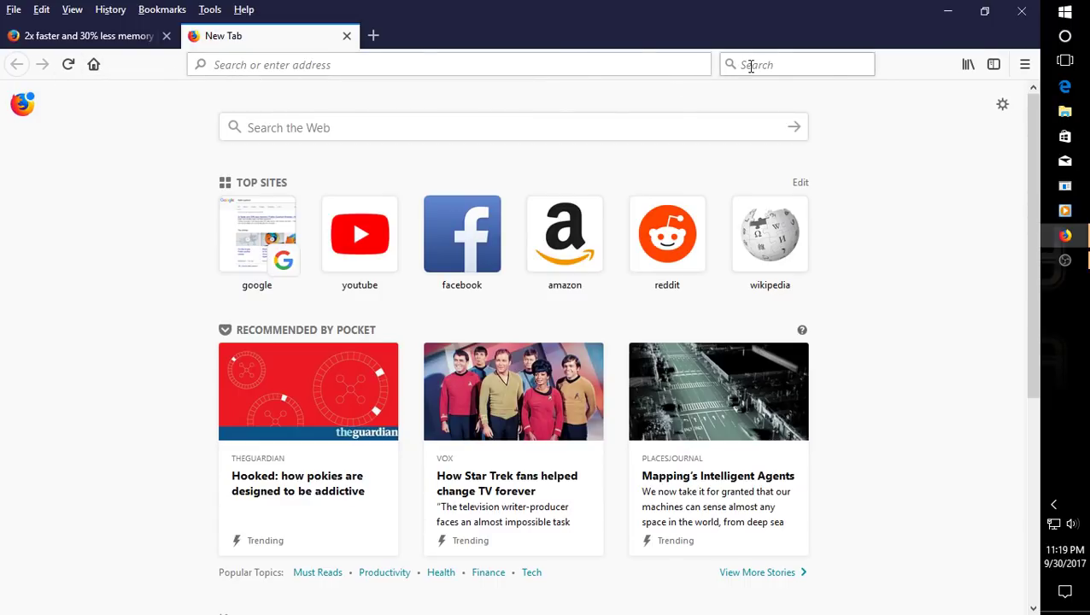
Step: Show the bookmarks sidebar beside the new tab page and hide it again
left_click(662, 135)
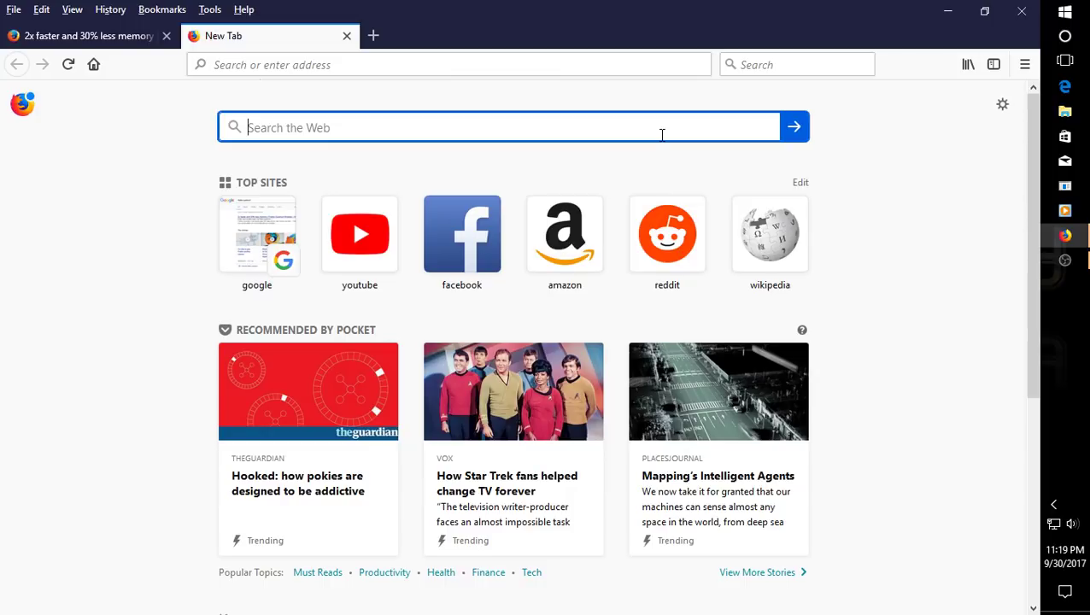
left_click(994, 66)
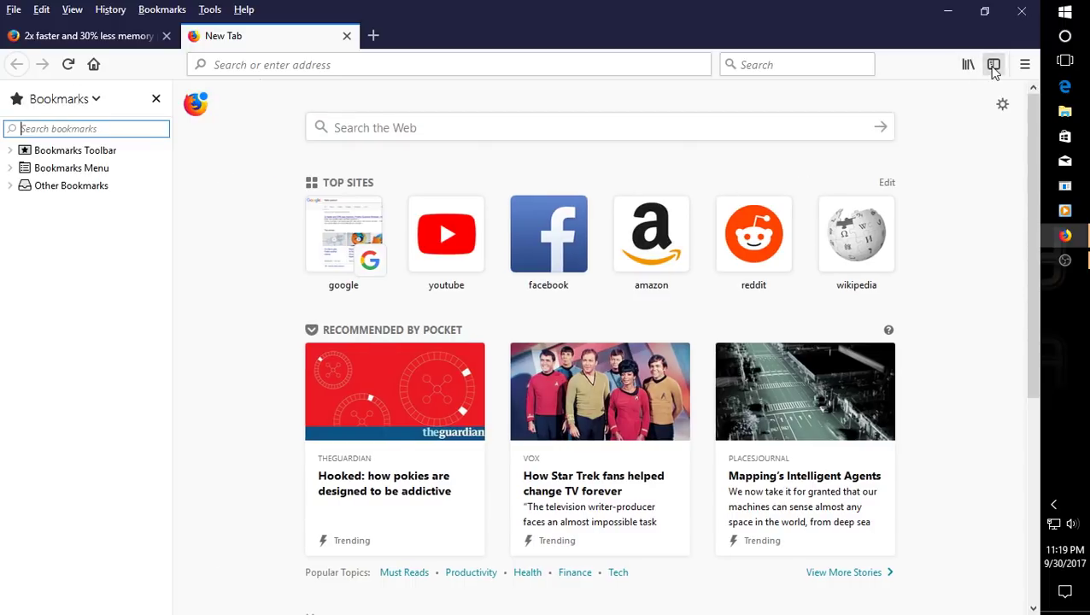
left_click(994, 66)
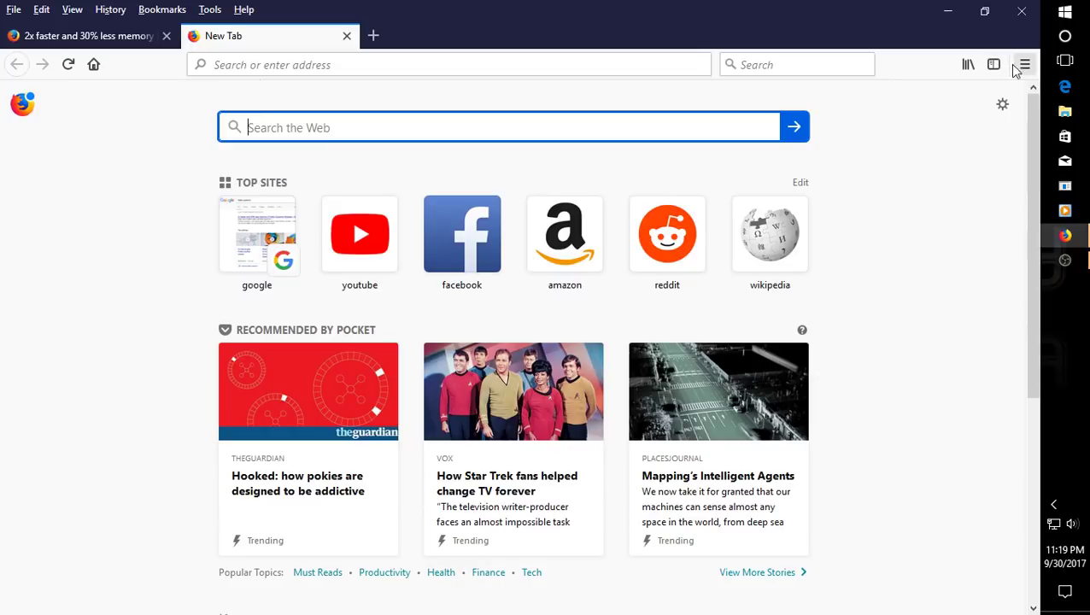
Step: Review the New Tab Preferences from Search to Snippets and close them without changing any option
left_click(1025, 66)
left_click(1025, 65)
left_click(1004, 102)
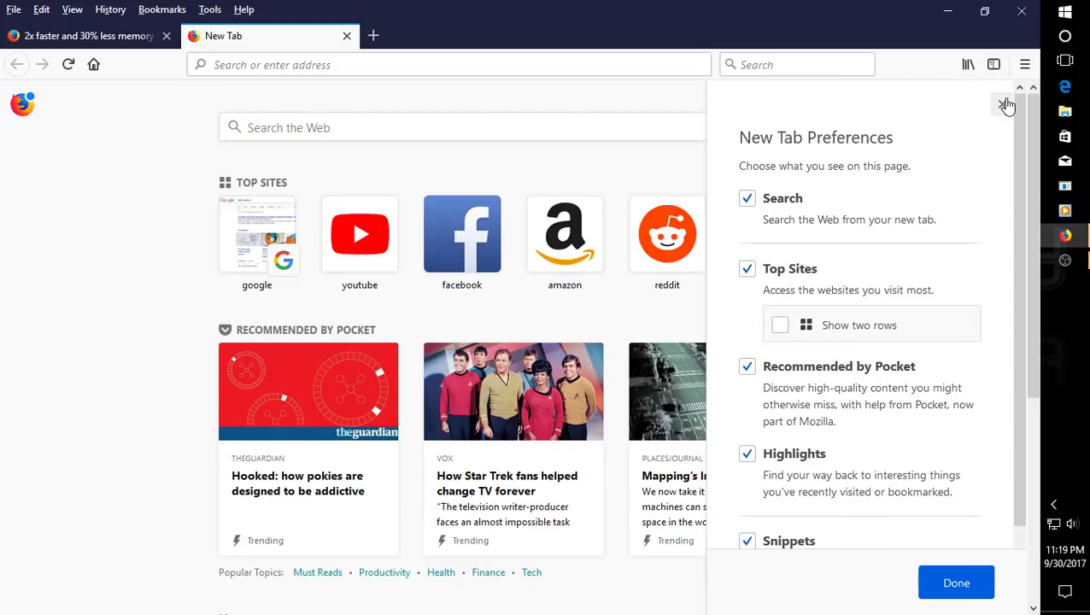
scroll(899, 289, "down", 1)
scroll(899, 290, "up", 1)
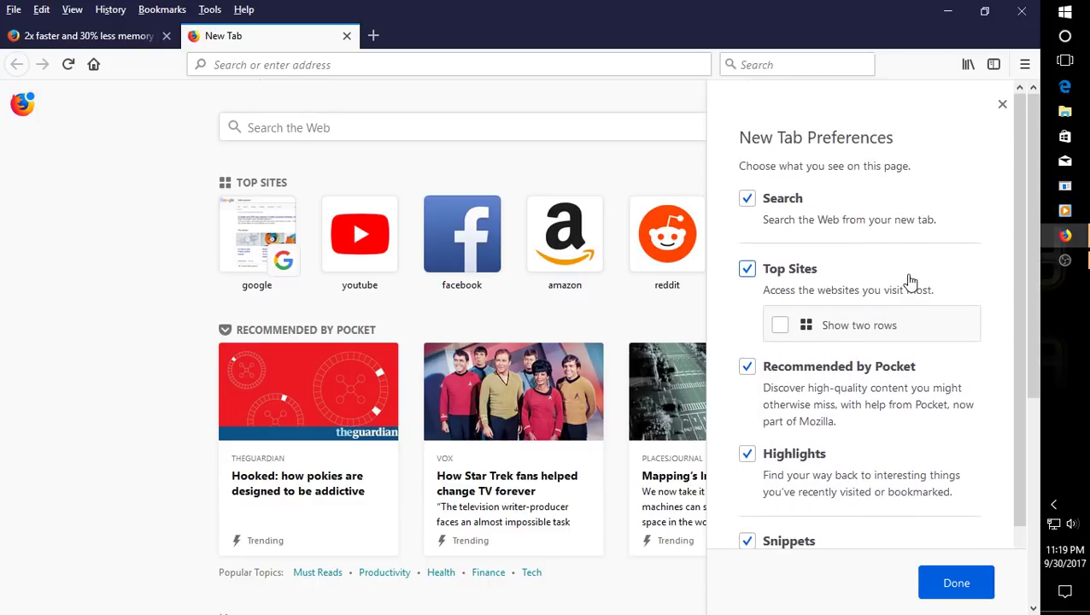
scroll(907, 284, "down", 4)
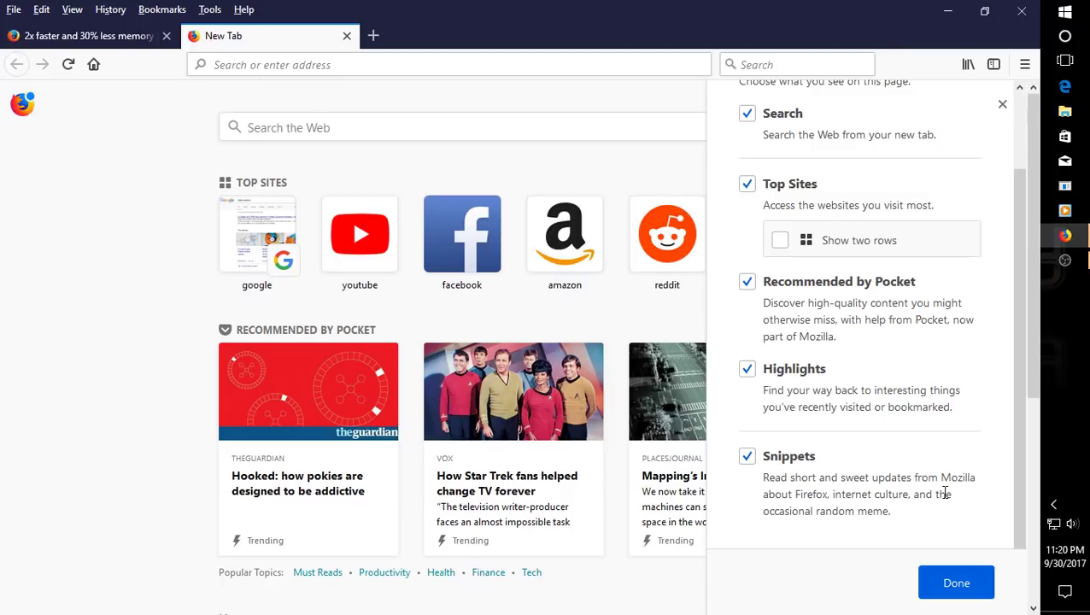
left_click(950, 586)
left_click(1001, 106)
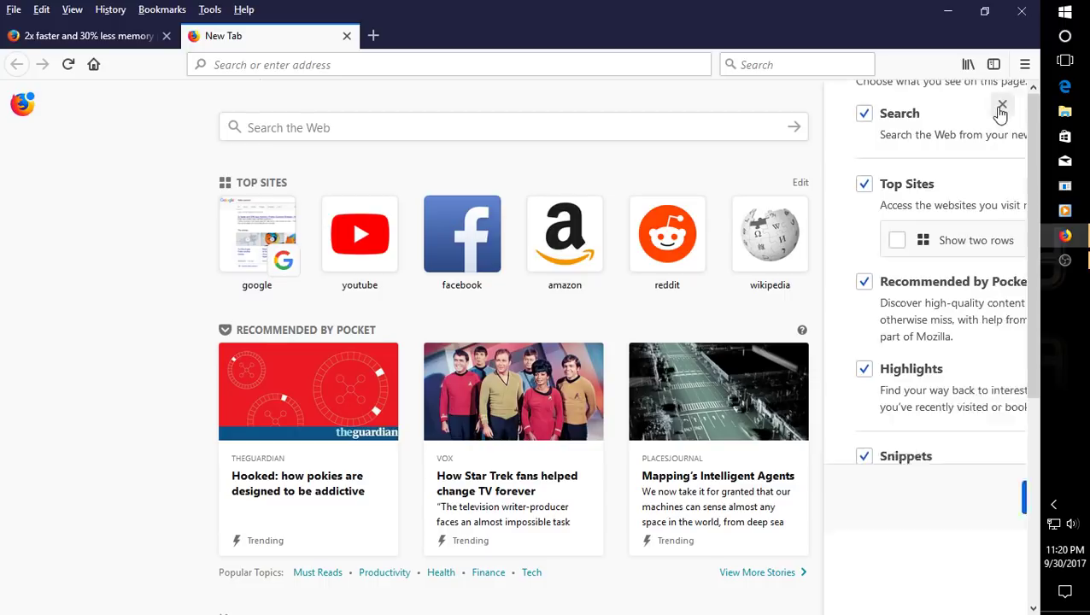
left_click(1001, 110)
Step: Examine the entries of the browser's Library and return to the main list of commands
left_click(1023, 66)
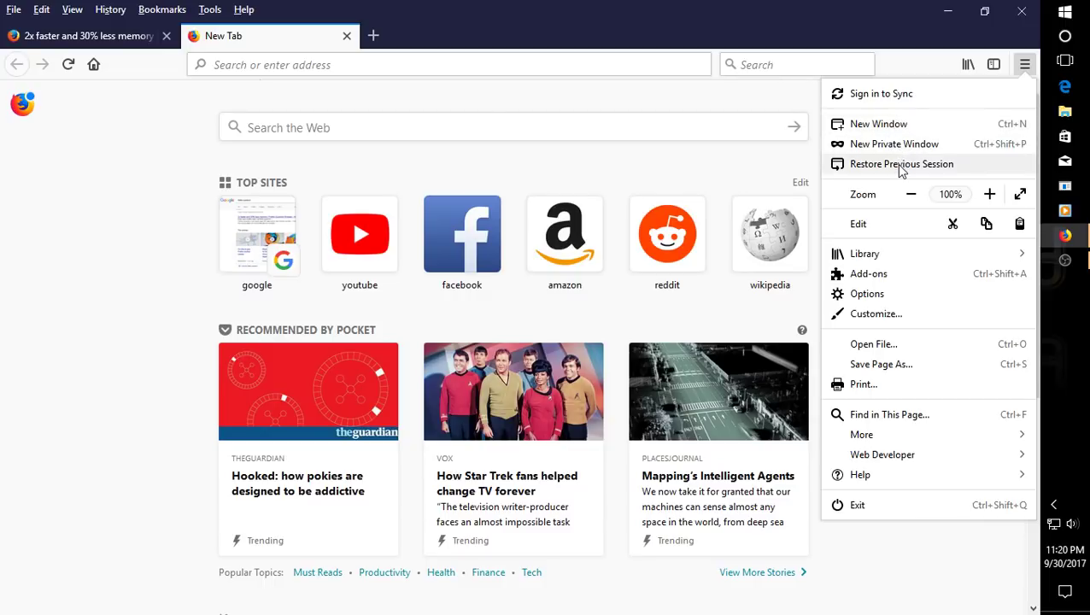
left_click(881, 256)
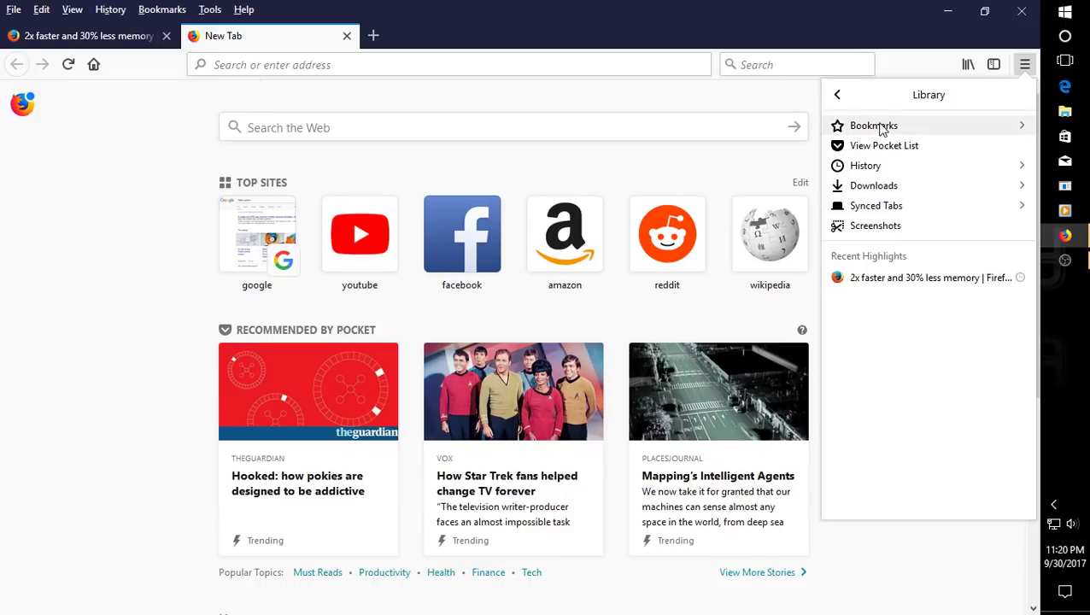
left_click(837, 94)
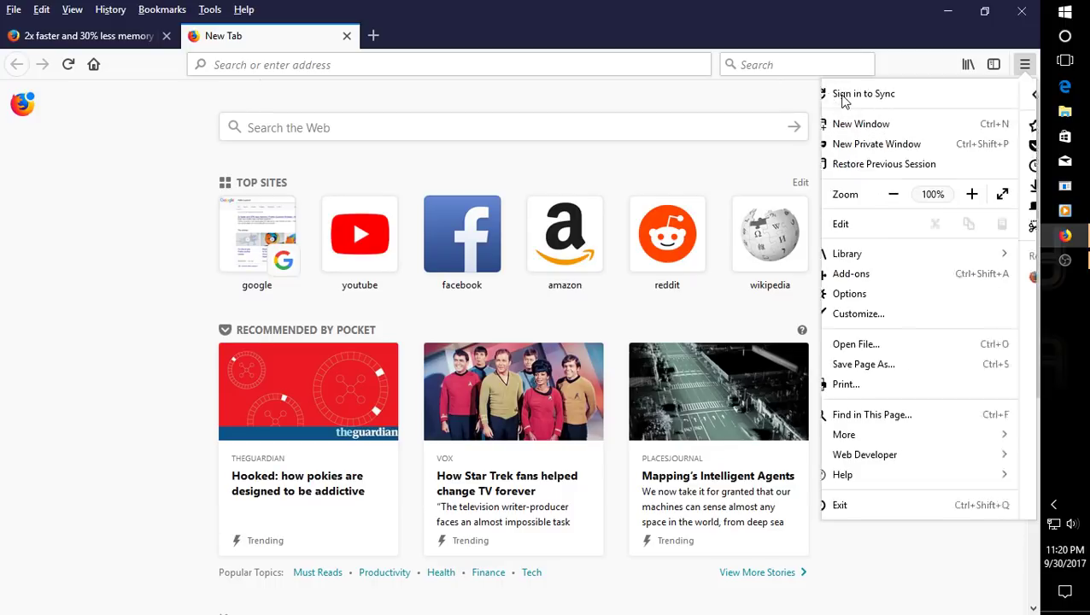
Step: Open the browser Options and look through the General settings, including Performance, Browsing, and Language and Appearance
left_click(871, 295)
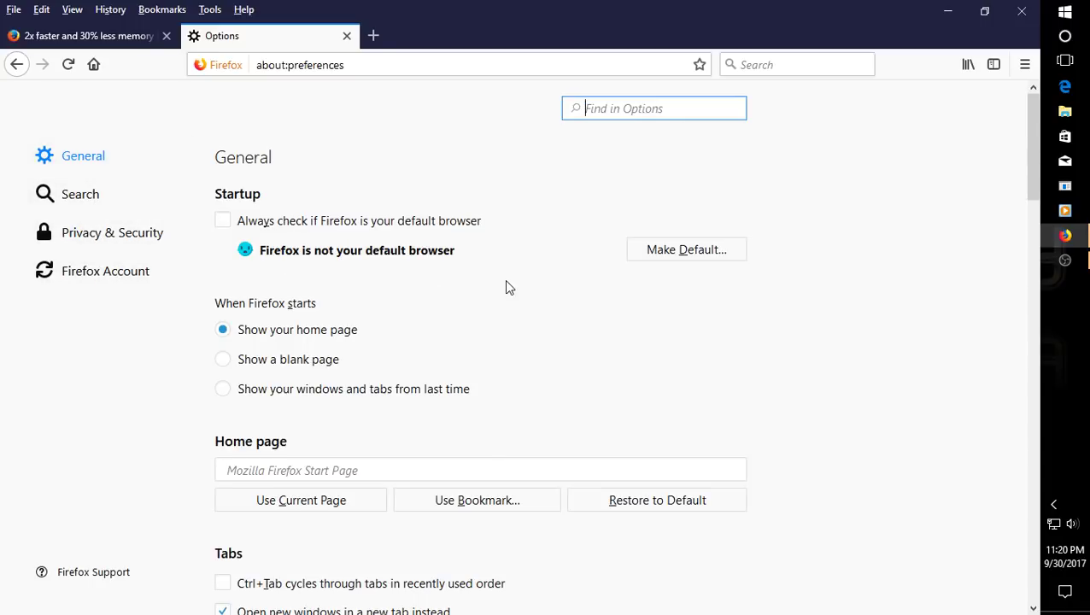
scroll(506, 287, "down", 15)
scroll(506, 287, "down", 12)
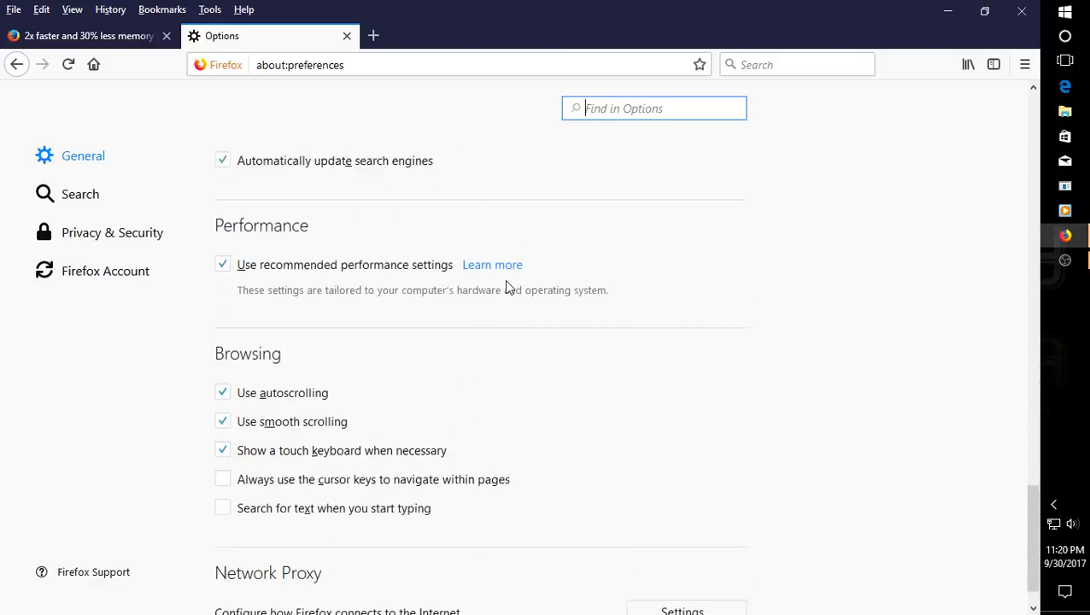
scroll(506, 287, "up", 10)
scroll(506, 287, "up", 17)
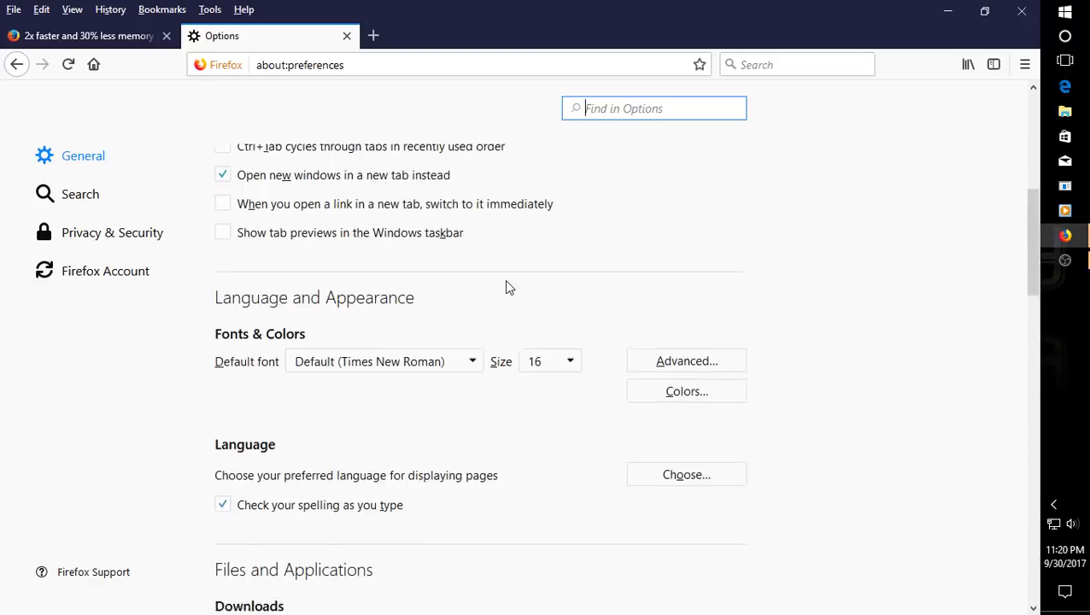
Step: Clear the cached web content in the Privacy & Security settings
left_click(132, 237)
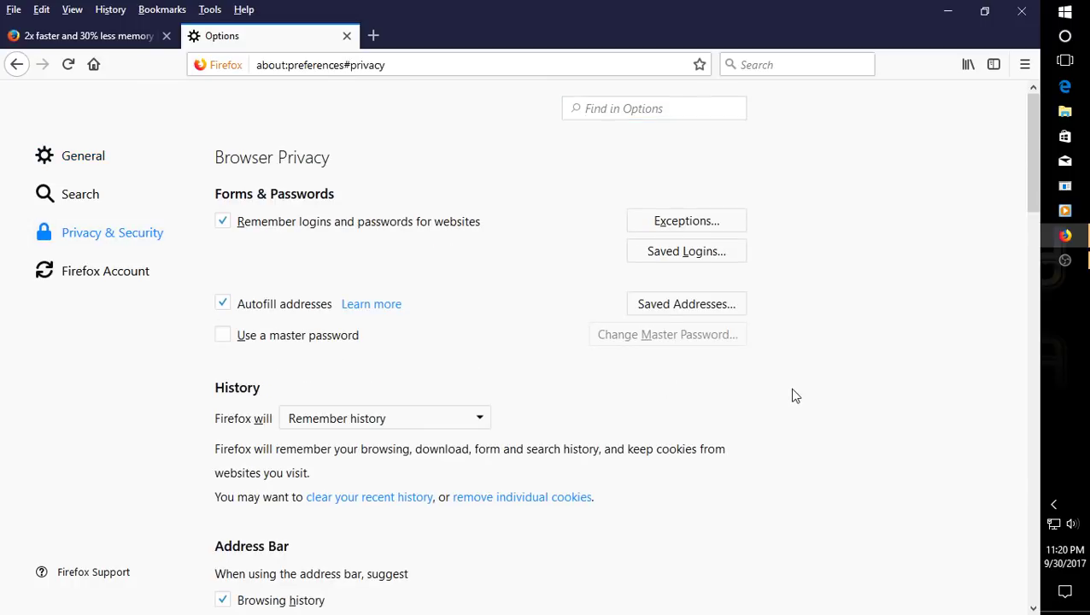
scroll(813, 365, "down", 5)
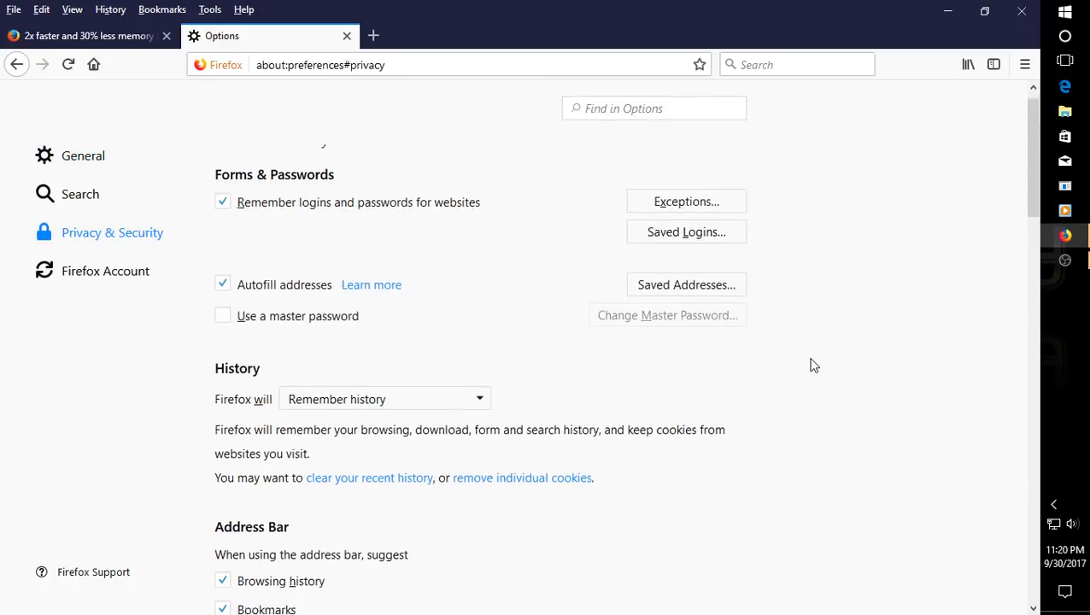
scroll(813, 364, "down", 5)
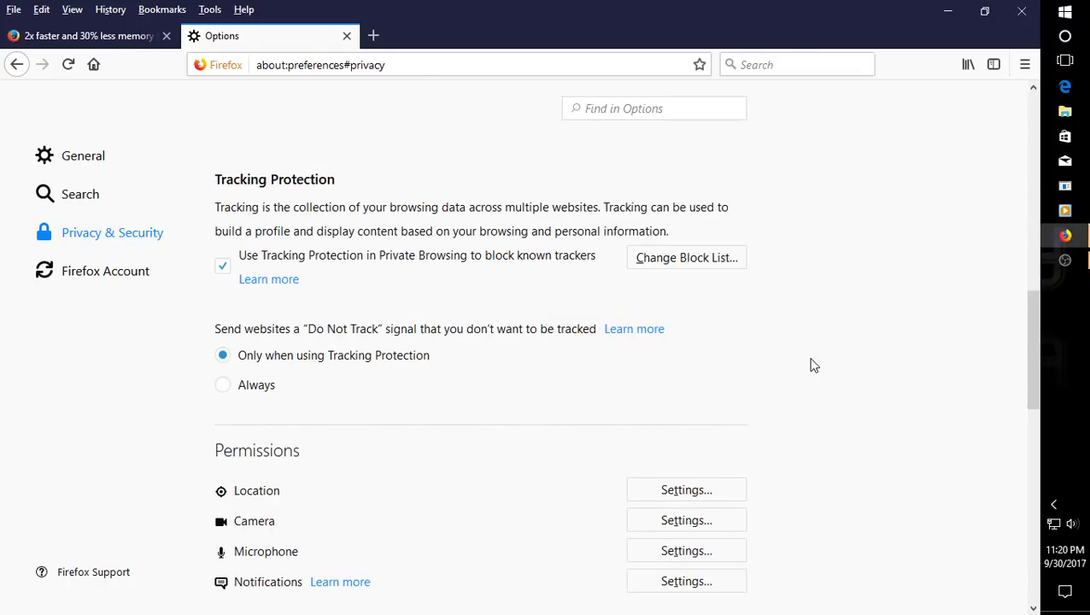
scroll(813, 365, "up", 5)
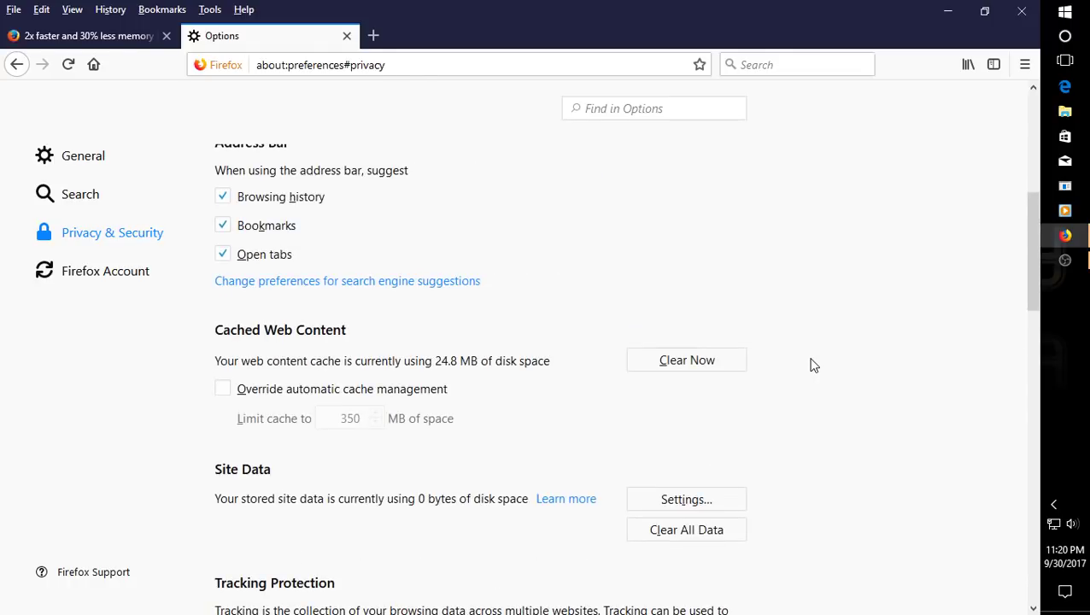
left_click(672, 373)
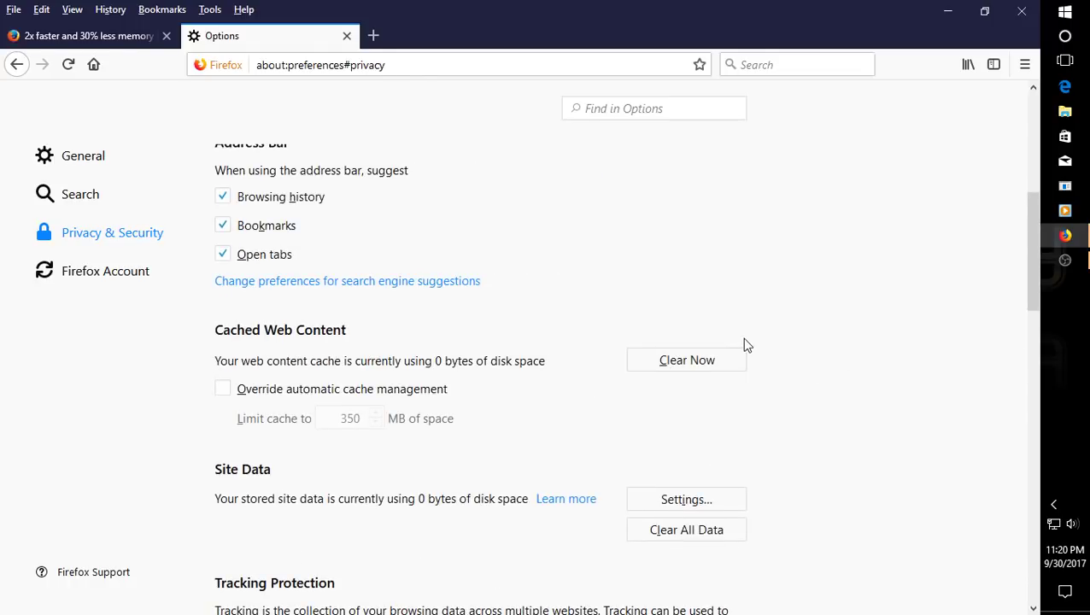
Step: Review the Site Data and Tracking Protection settings and go back to the new tab page
scroll(744, 343, "down", 3)
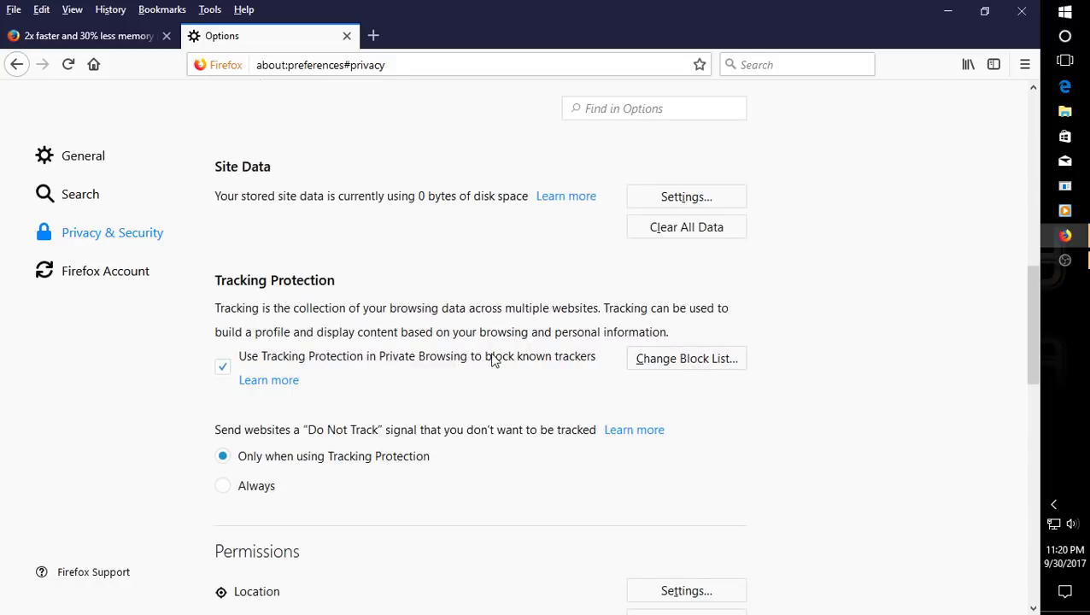
scroll(494, 360, "up", 8)
left_click(15, 66)
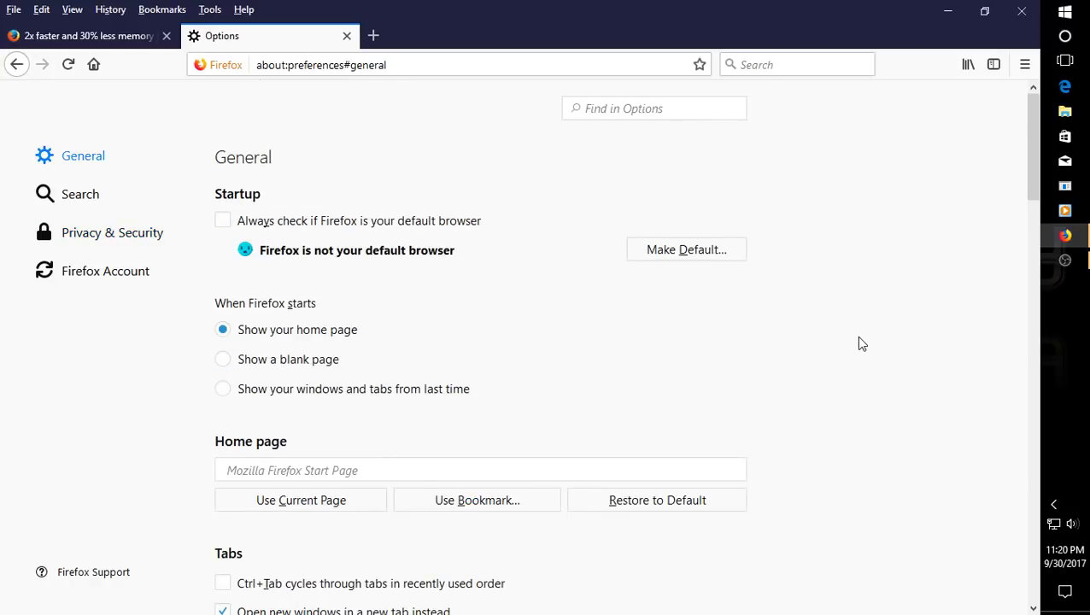
left_click(22, 69)
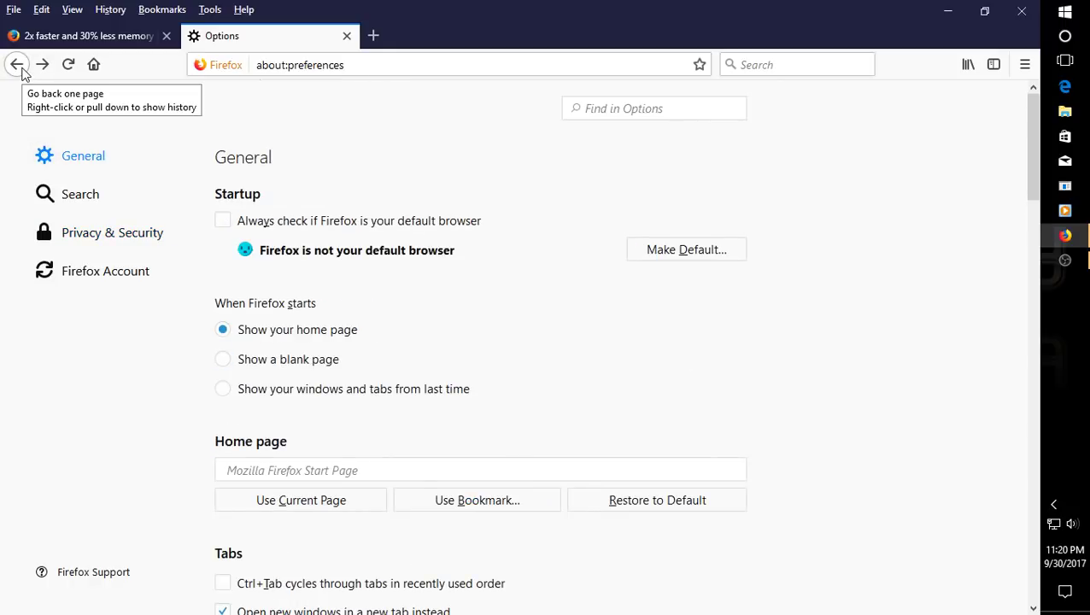
left_click(18, 67)
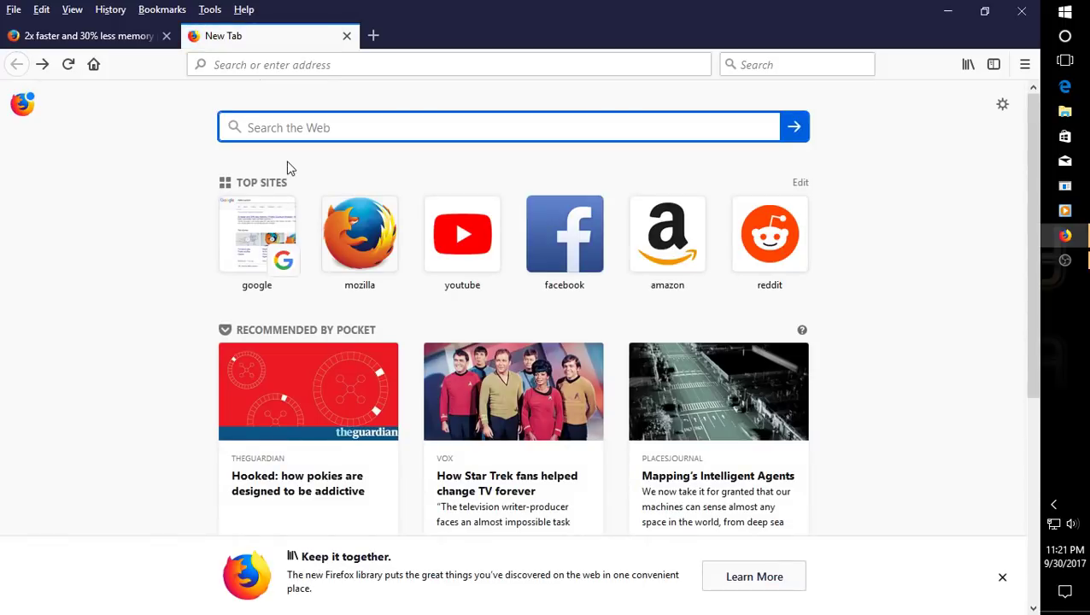
Step: Return to the Options page and customize the toolbar by adding the History item beside the Home control
left_click(42, 64)
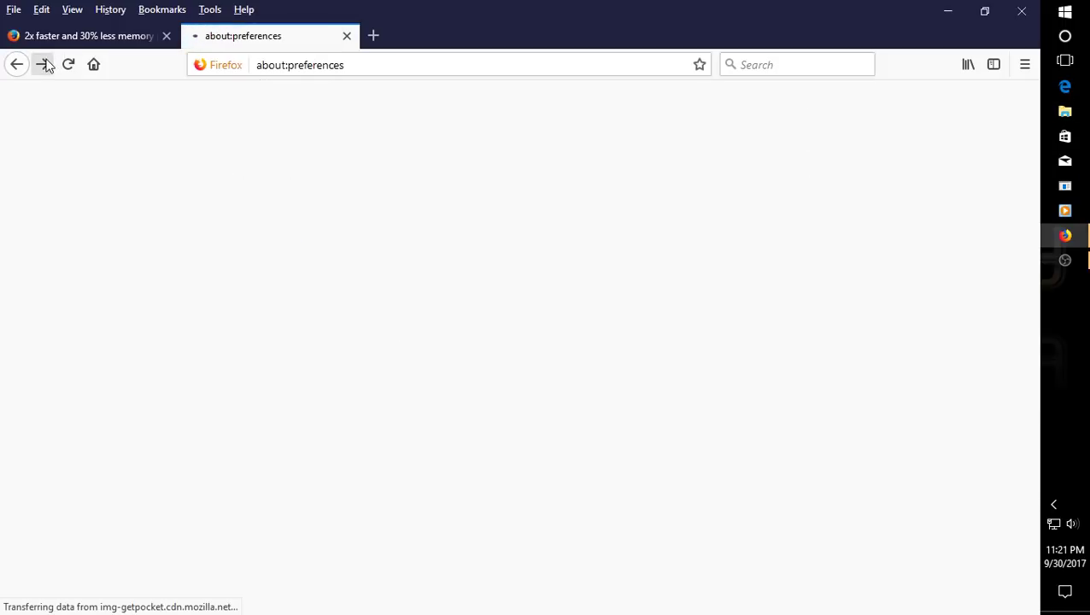
left_click(1025, 72)
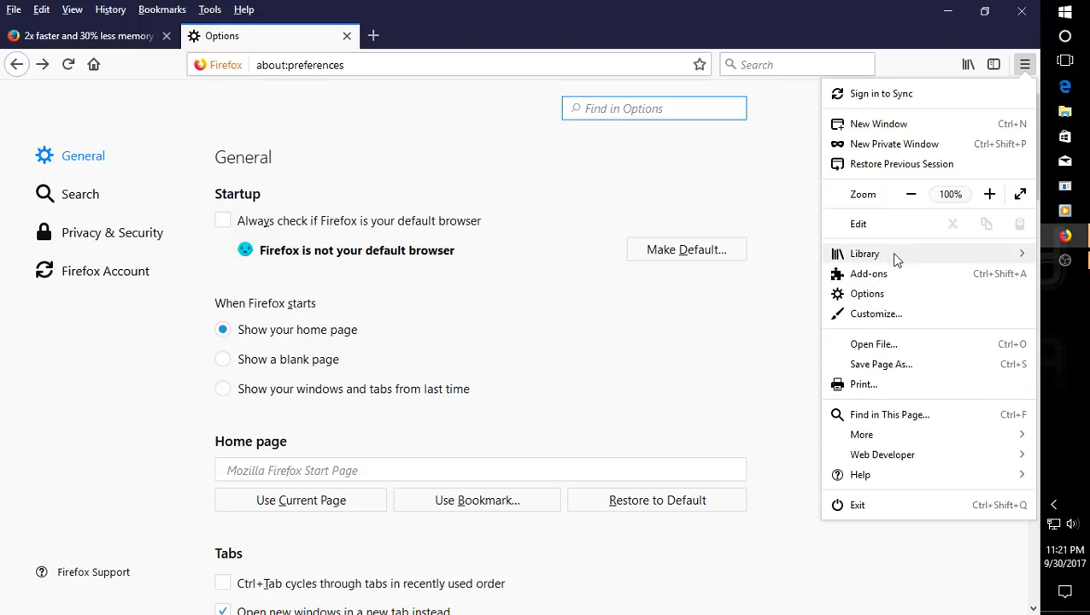
left_click(893, 316)
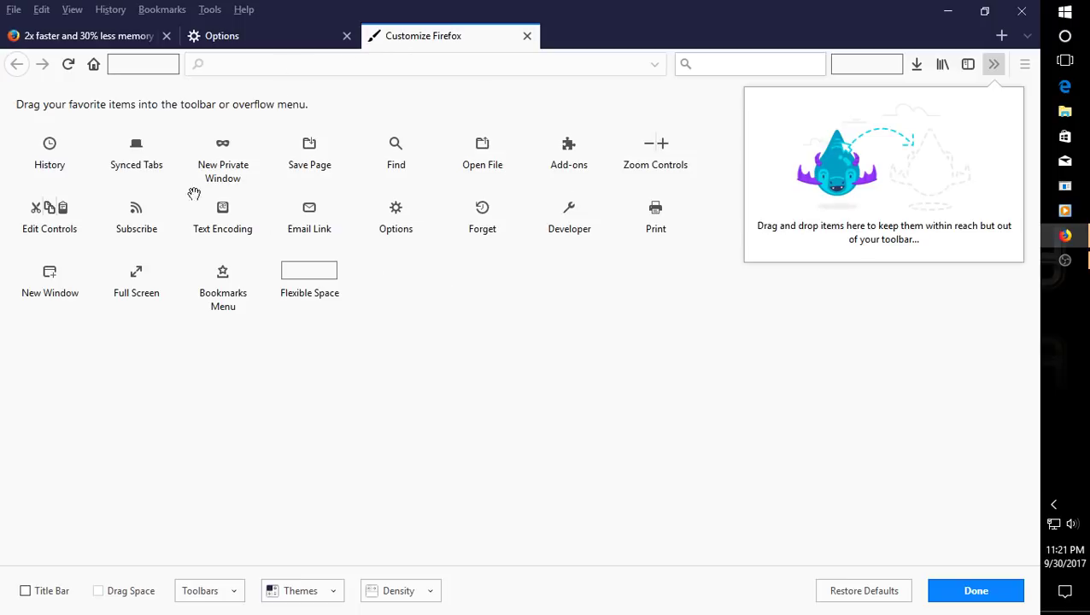
left_click_drag(52, 147, 118, 73)
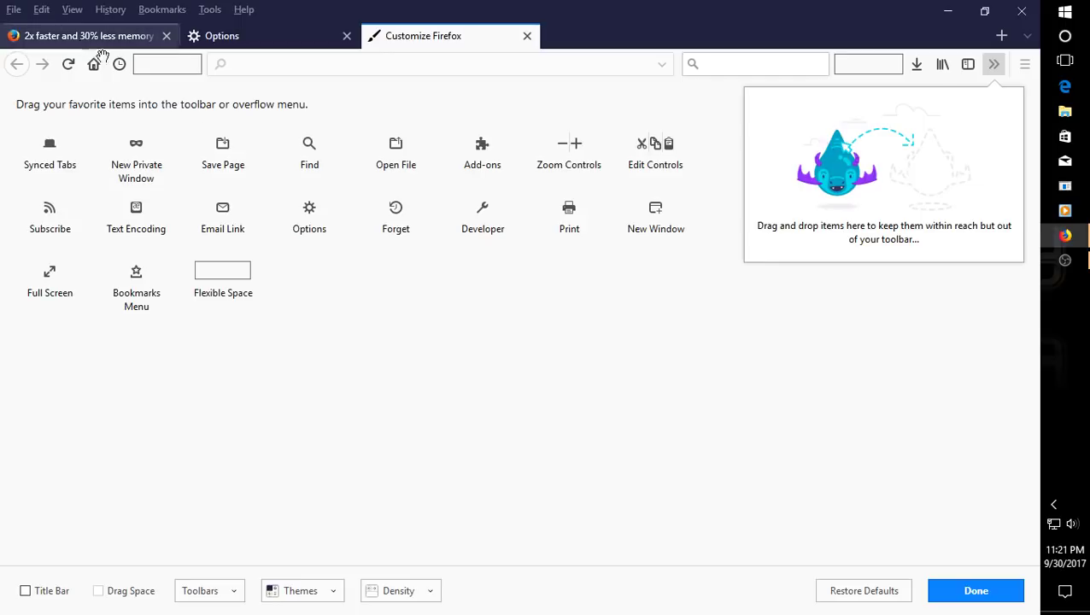
left_click(971, 591)
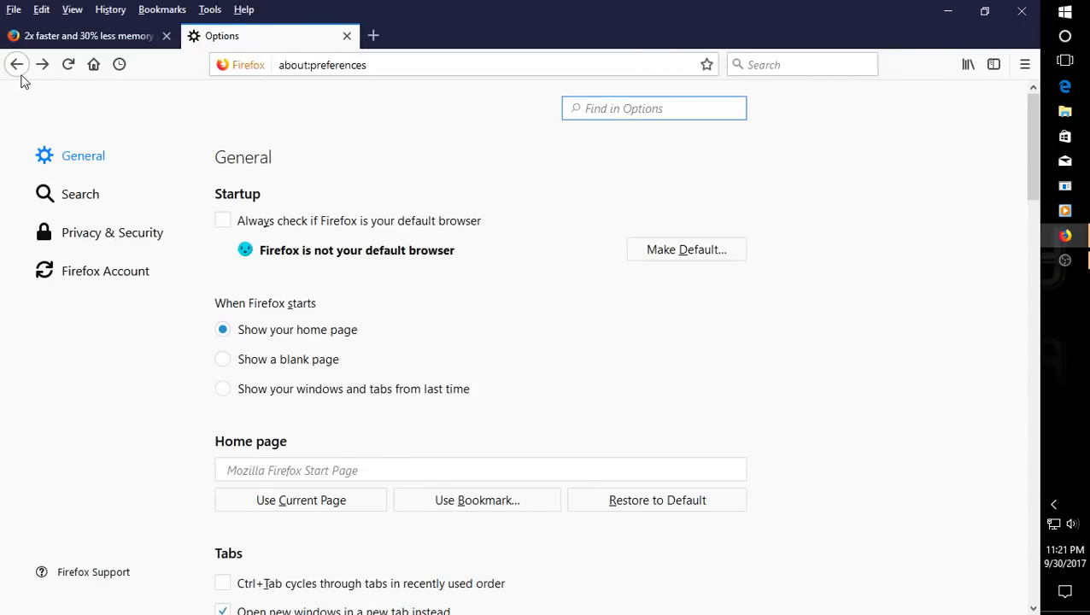
Step: Look through the browser's main command list, including the additional Text Encoding and Work Offline commands
left_click(22, 74)
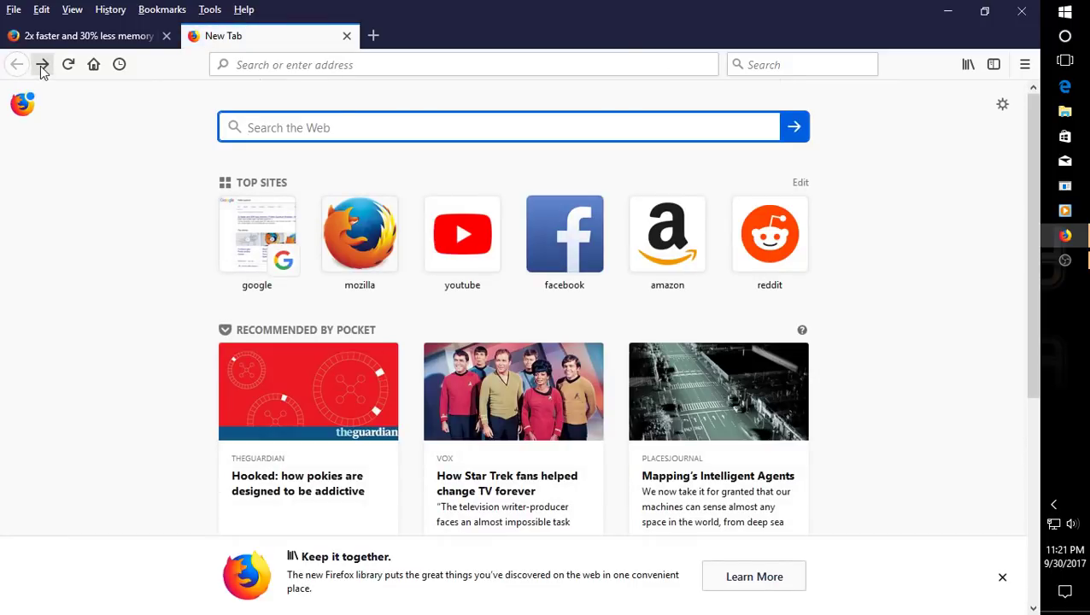
left_click(42, 66)
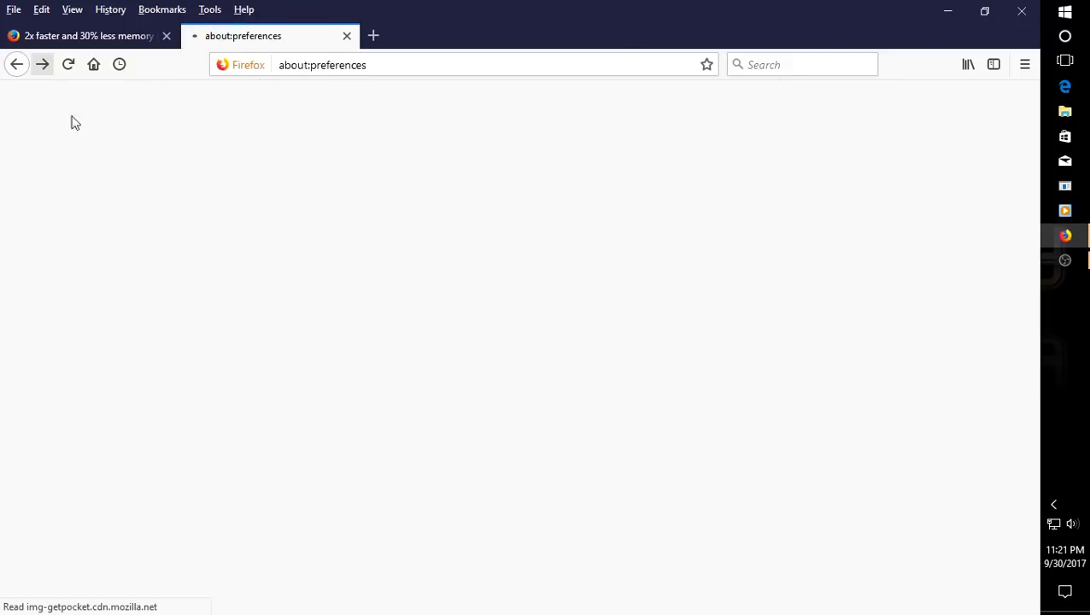
left_click(1026, 67)
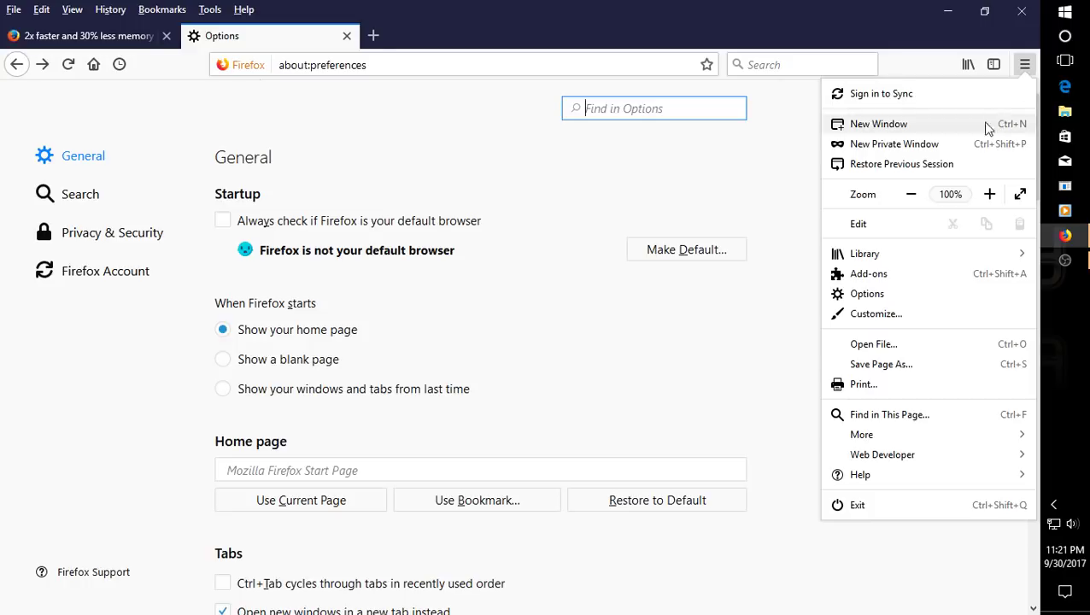
left_click(892, 439)
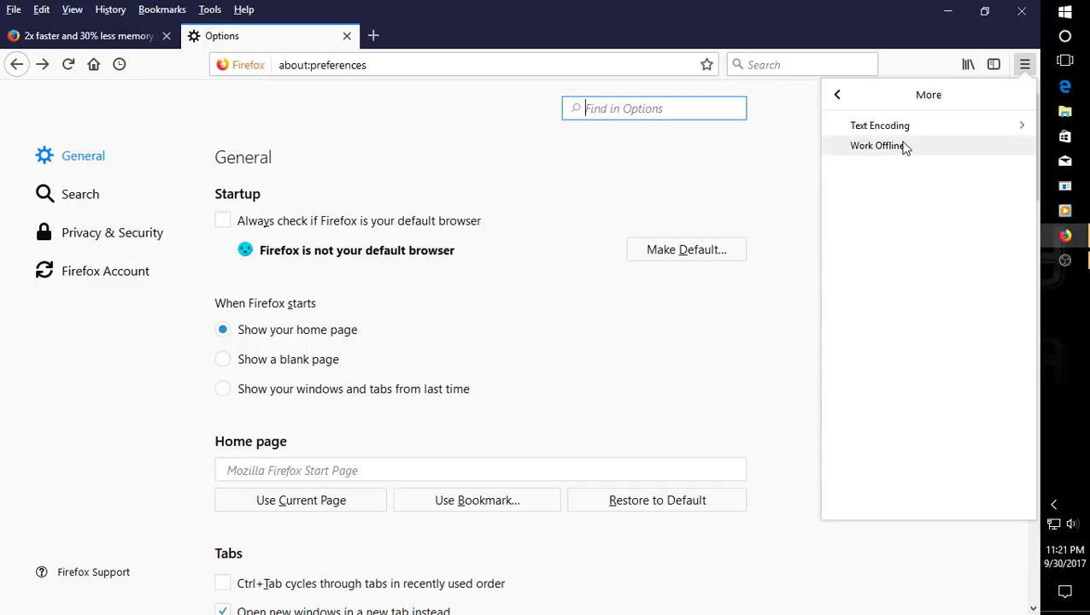
left_click(838, 96)
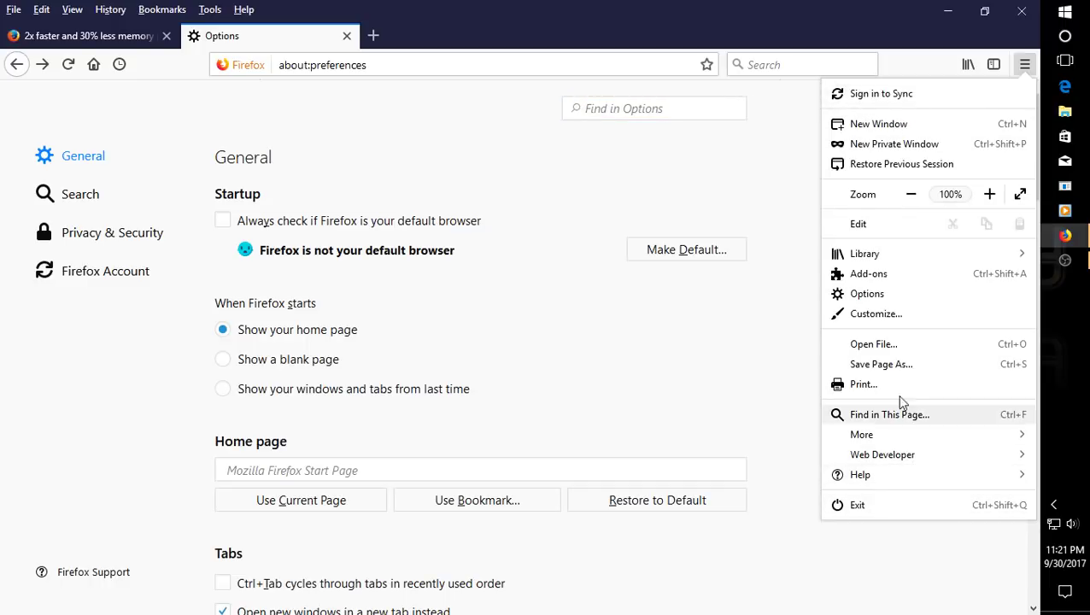
Step: Open the Add-ons Manager, review Extensions, Themes and Plugins, and go back to the Get Add-ons page
left_click(871, 271)
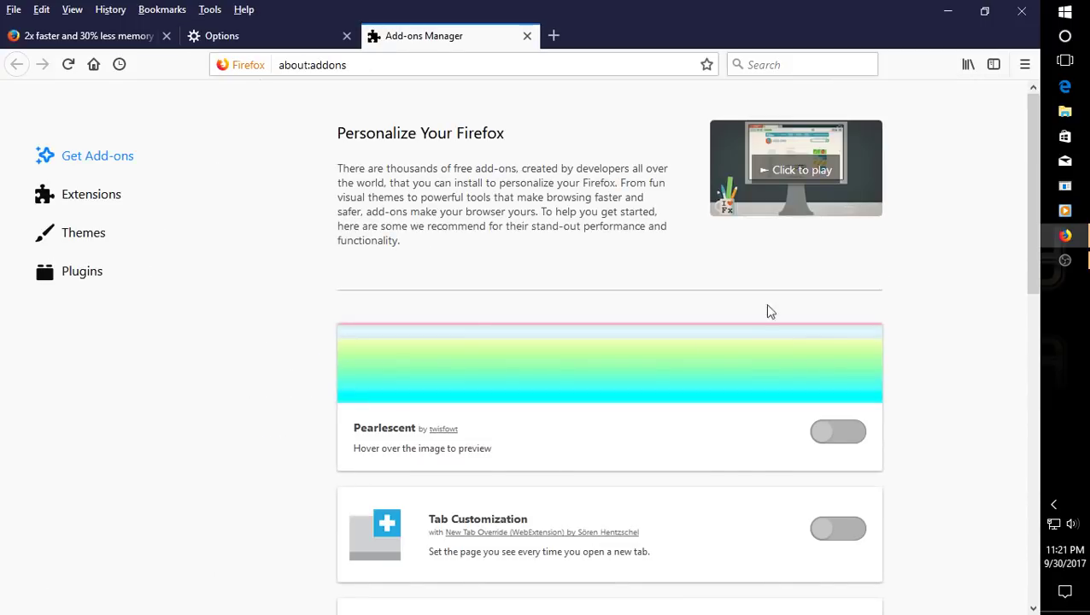
left_click(86, 201)
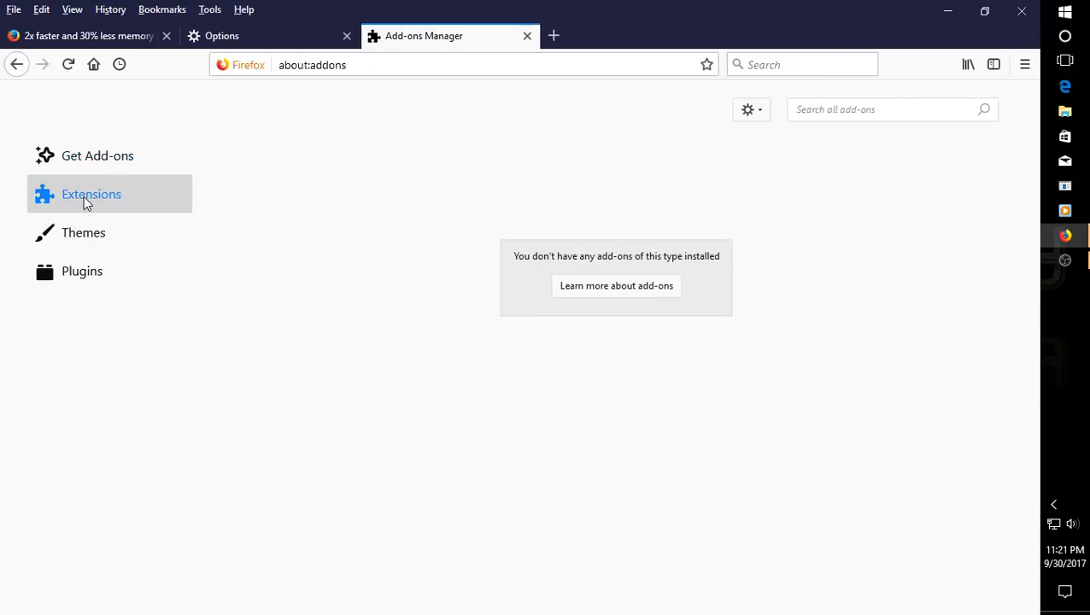
left_click(92, 236)
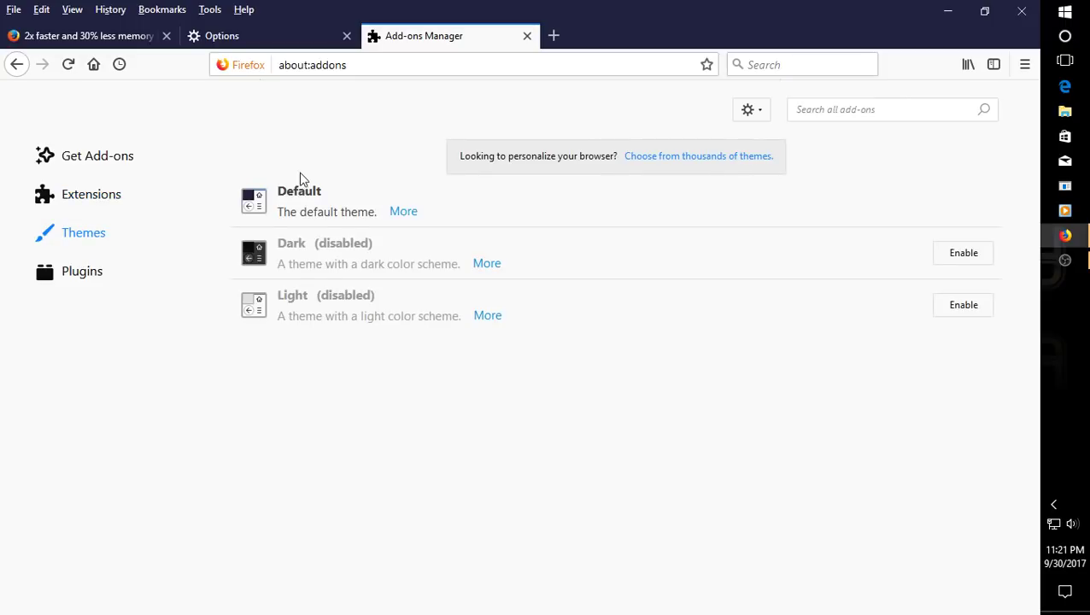
left_click(127, 276)
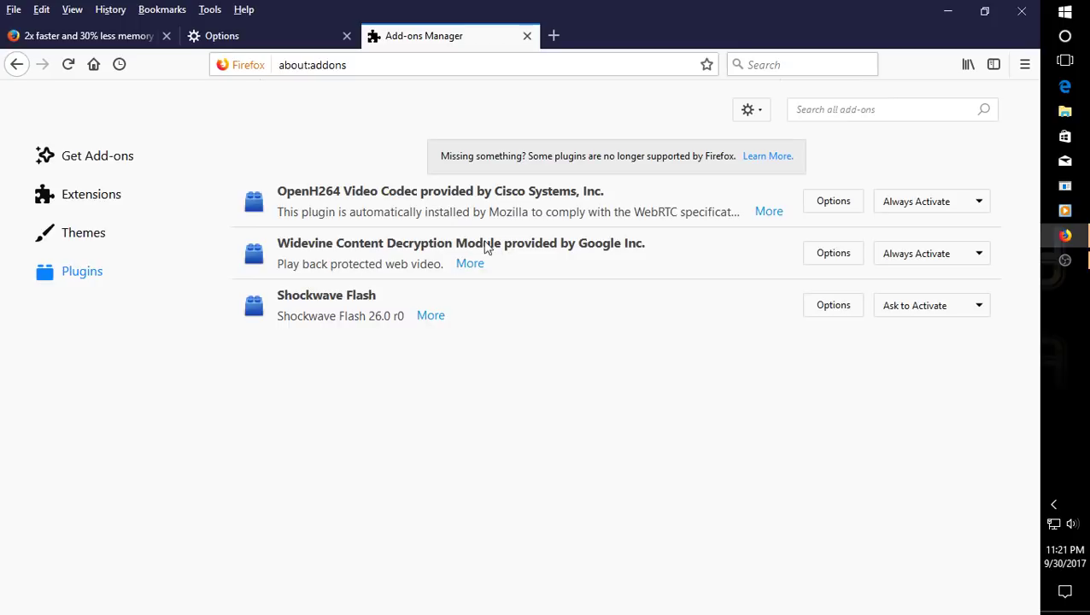
left_click(16, 65)
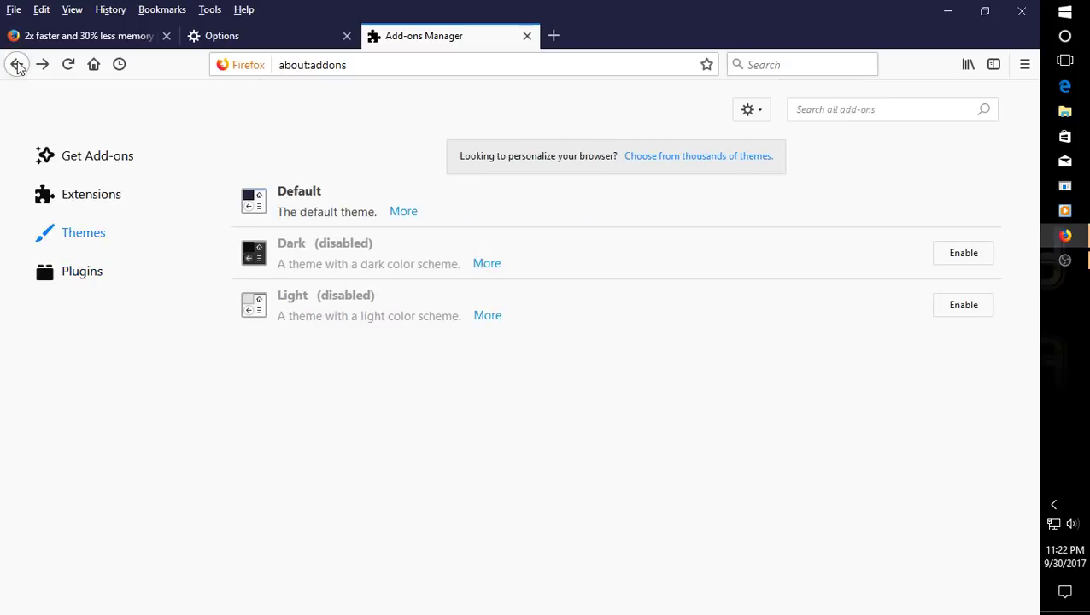
left_click(16, 65)
left_click(17, 66)
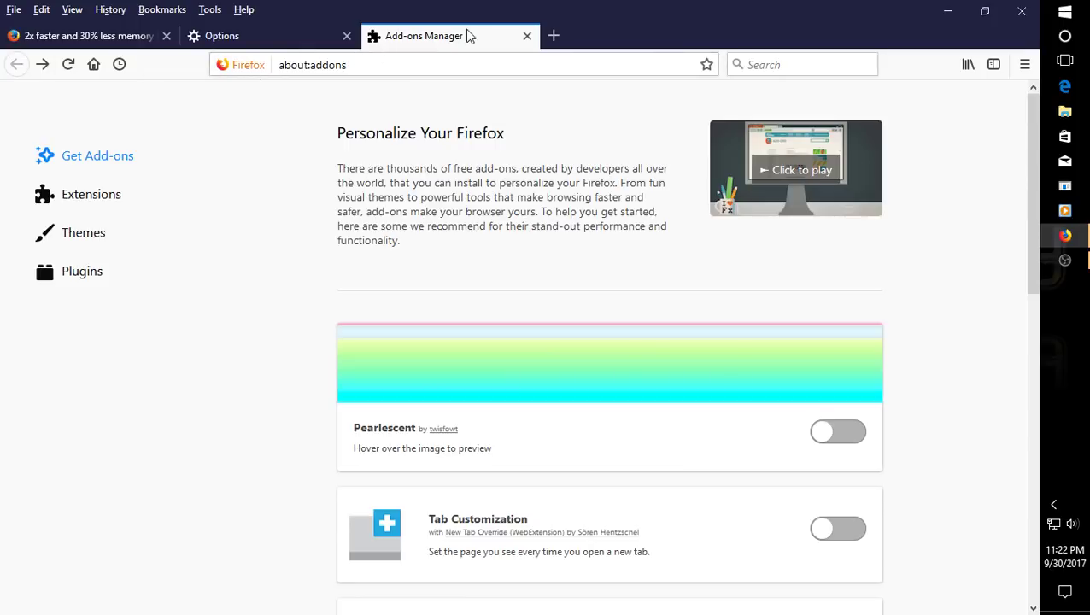
Step: Close the Add-ons Manager and Options pages and return to the beginning of the Firefox Quantum launch page
left_click(527, 36)
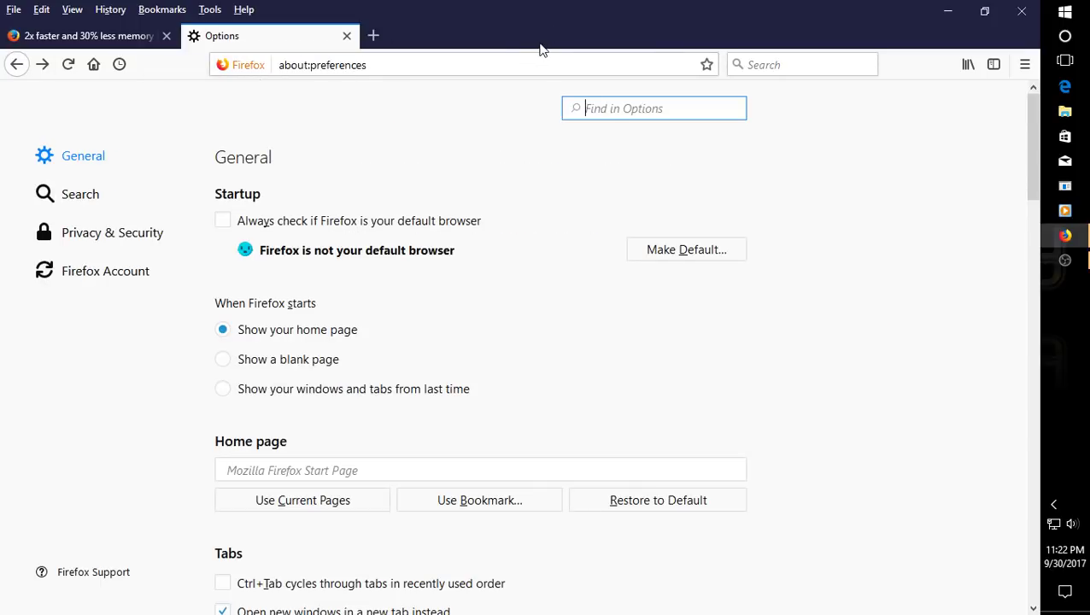
left_click(347, 36)
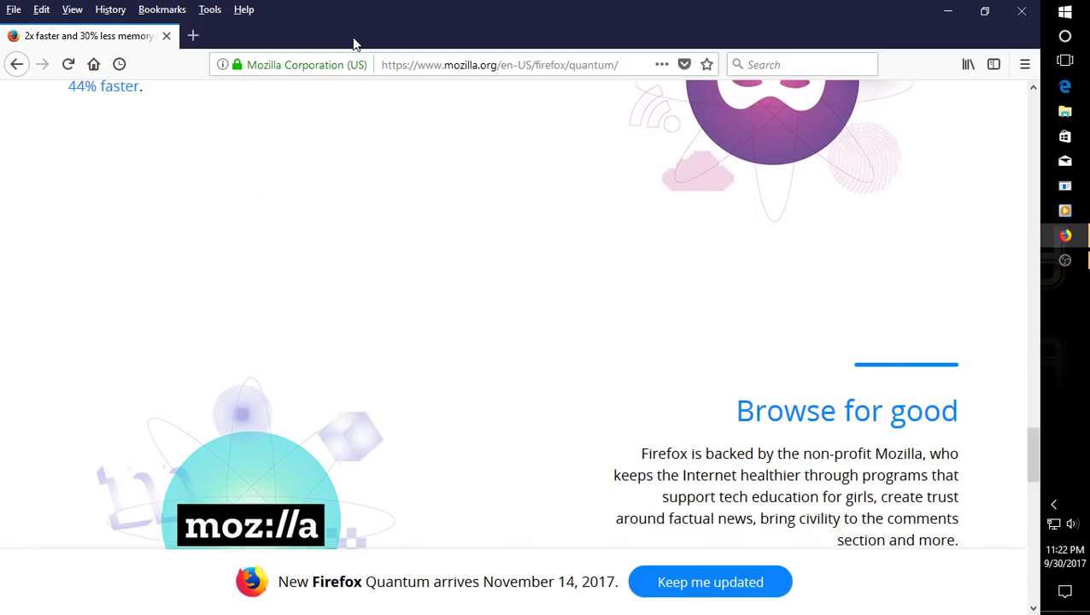
scroll(515, 231, "up", 20)
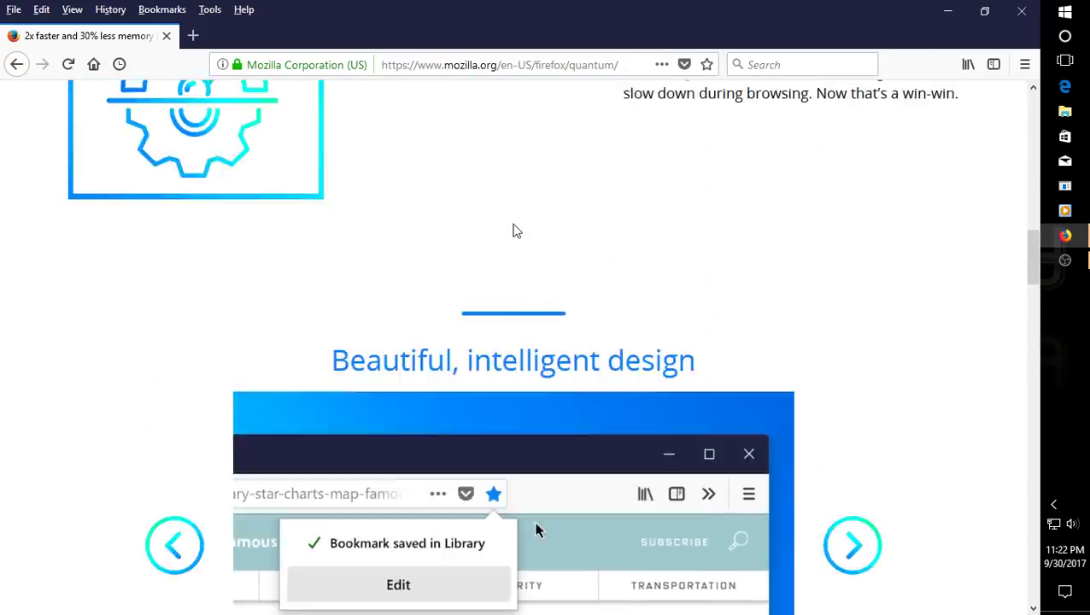
scroll(515, 230, "up", 3)
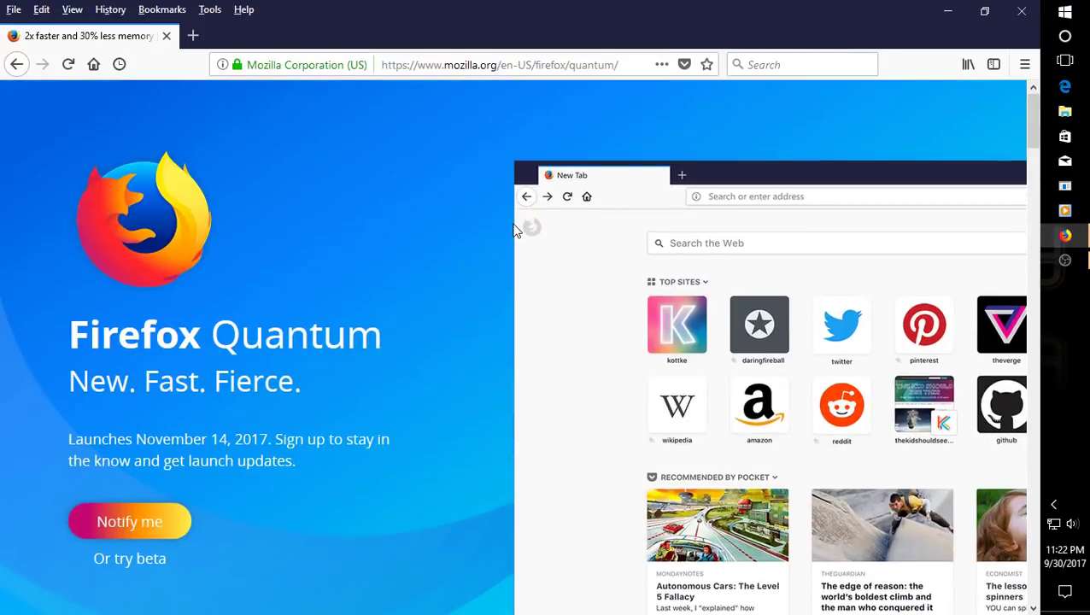
left_click(537, 65)
type("yhoo")
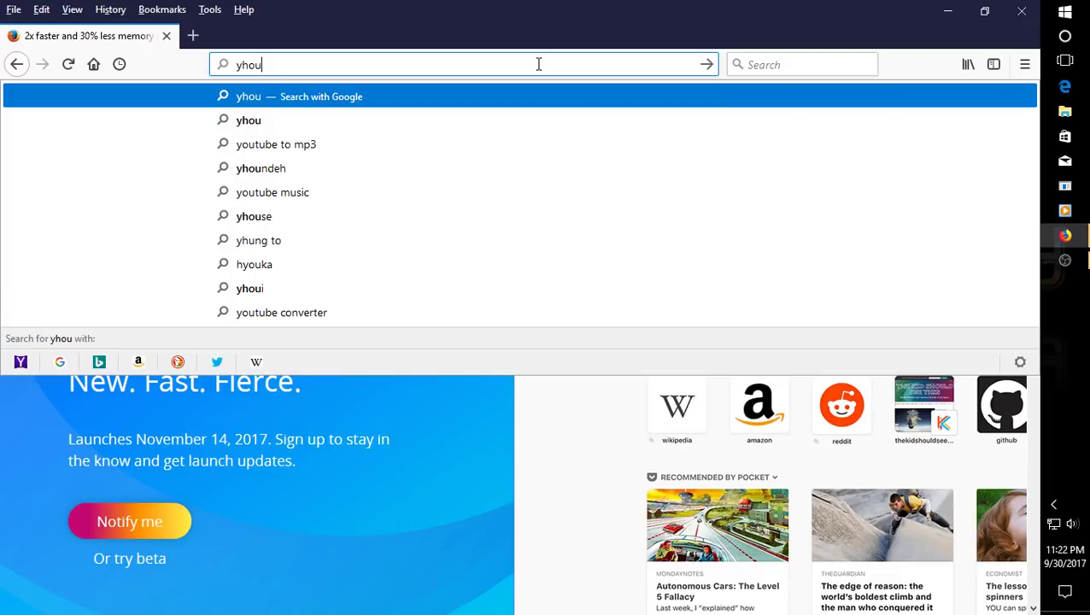
key("BackSpace")
key("BackSpace")
key("BackSpace")
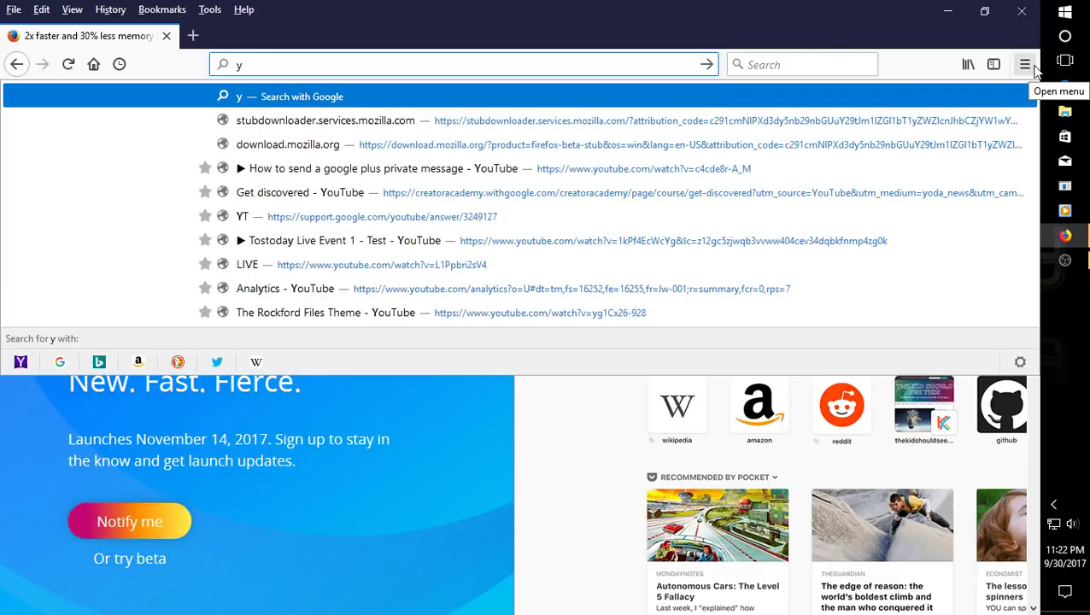
Step: Open a private browsing window and load youtube.com in it
left_click(13, 9)
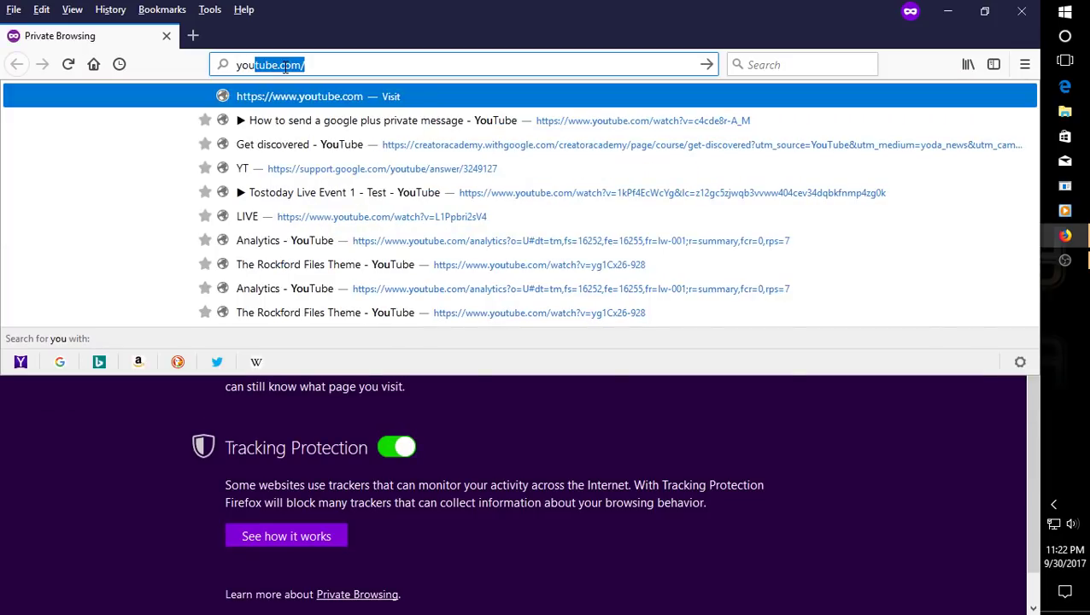
key("Return")
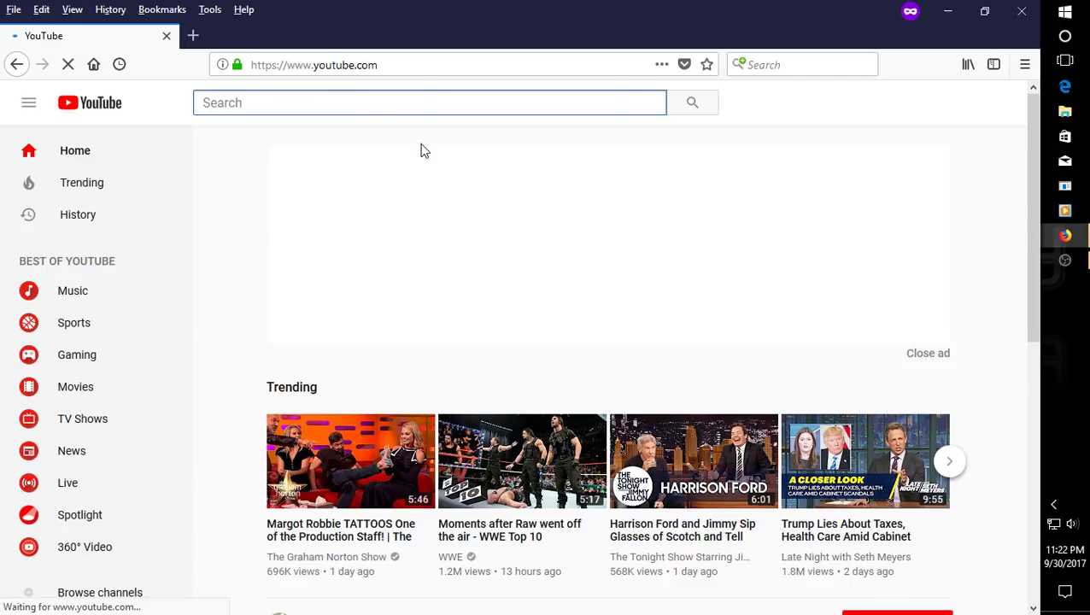
right_click(912, 13)
key("Escape")
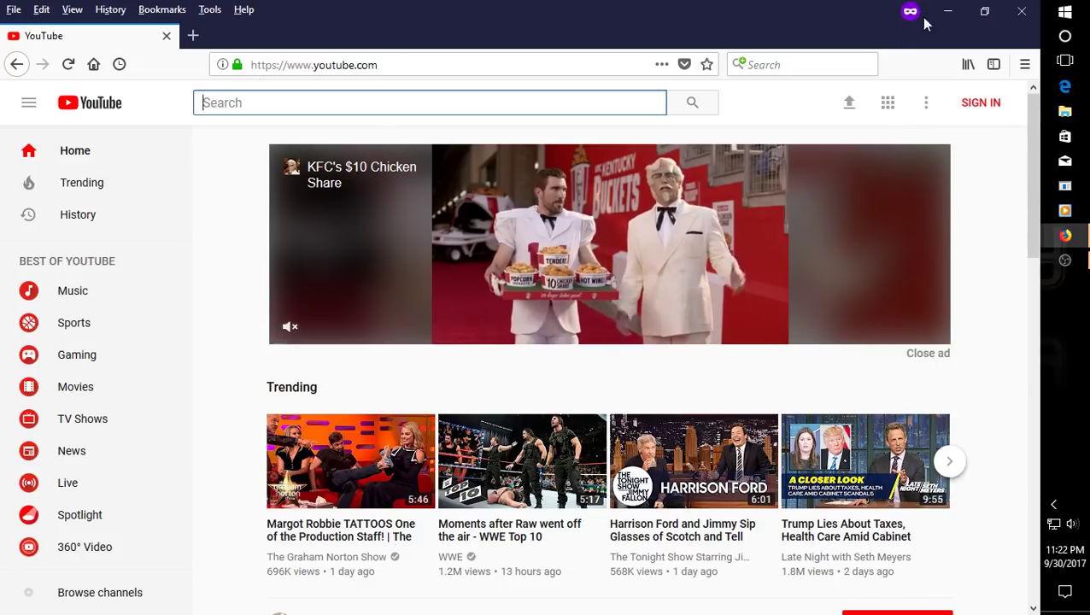
Step: Search YouTube for "tostoday"
left_click(433, 107)
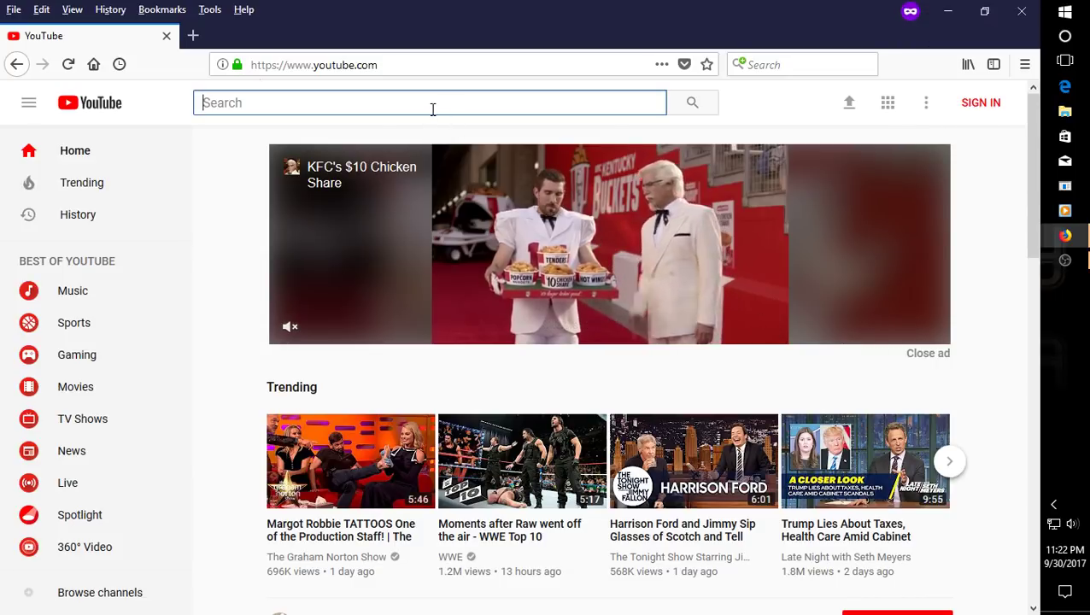
type("tostoday")
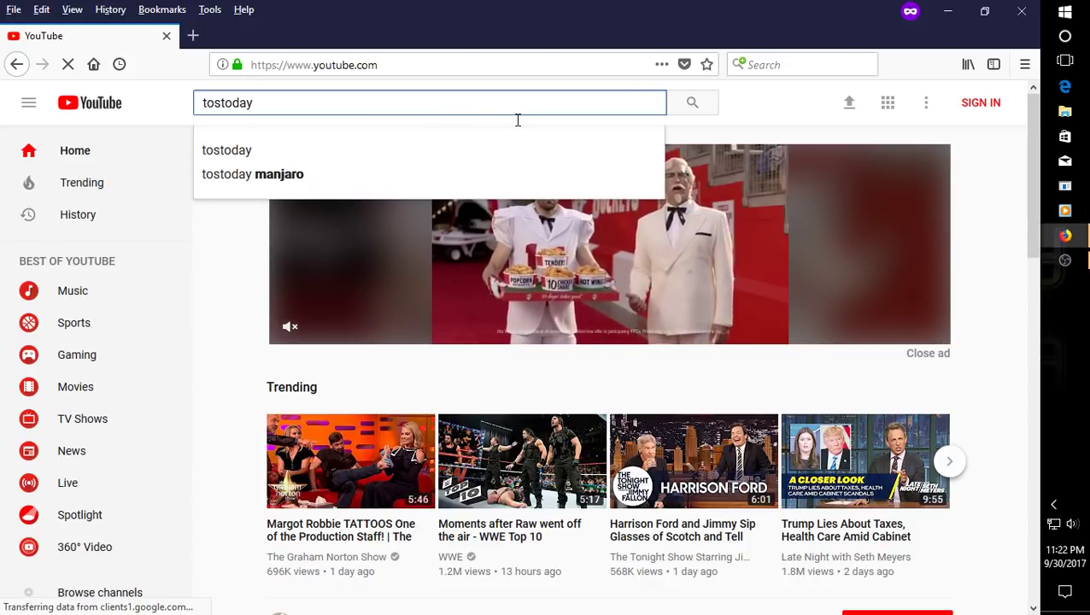
left_click(358, 139)
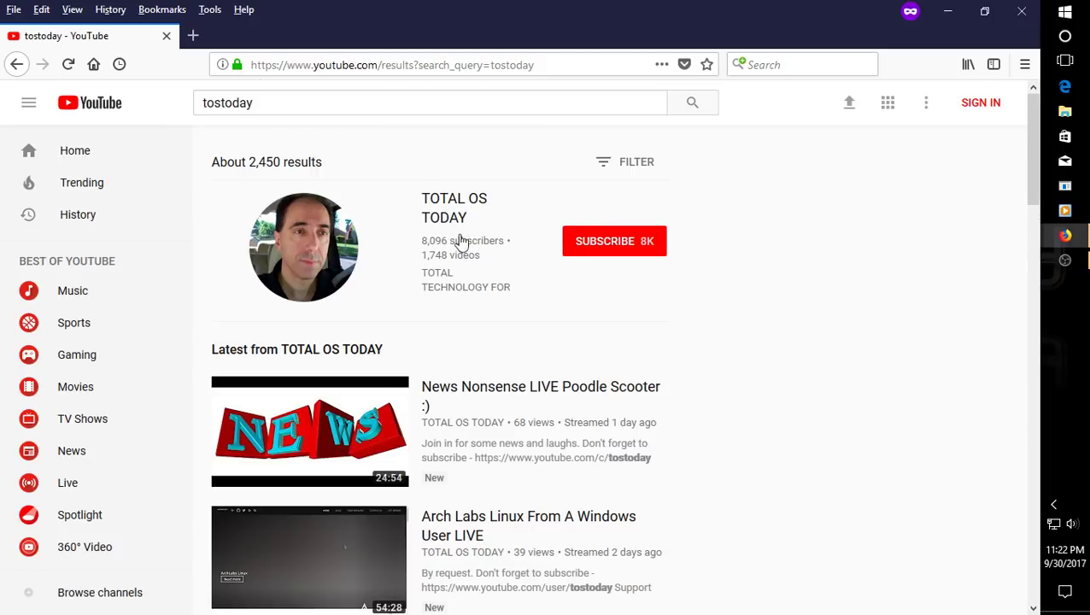
Step: Play "Arch Labs Linux From A Windows User LIVE" from the results, skip ahead to about 7:04, and pause it
scroll(601, 242, "down", 8)
scroll(600, 242, "down", 5)
scroll(602, 244, "up", 8)
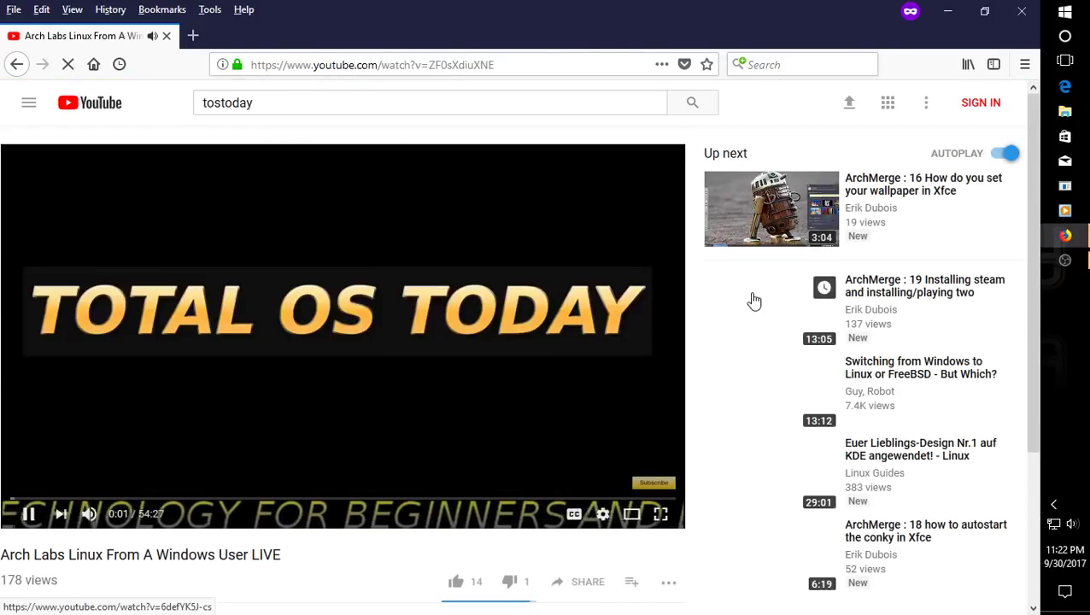
left_click(96, 499)
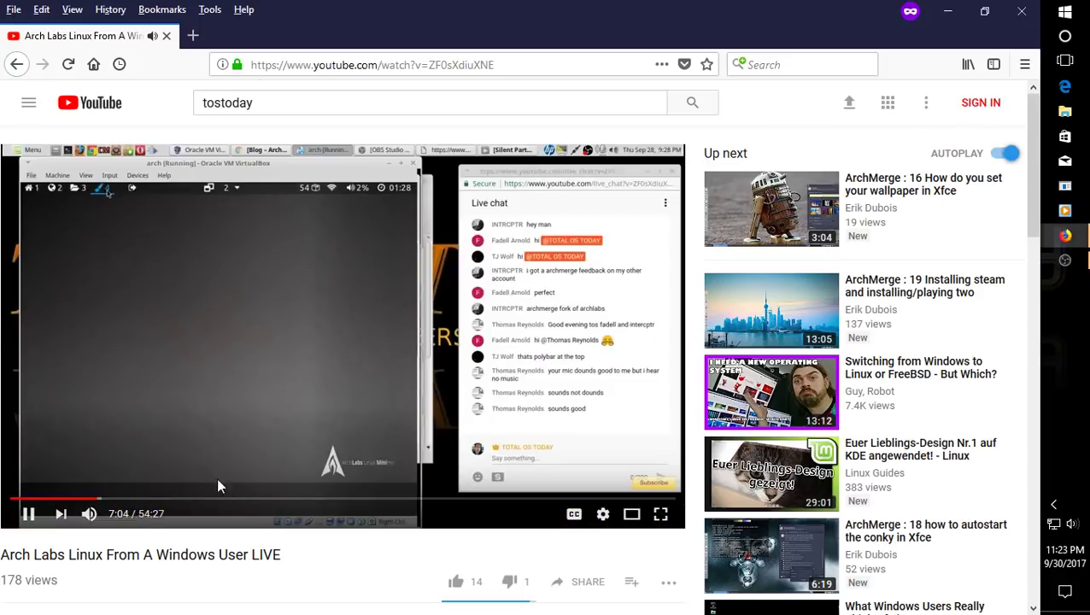
left_click(29, 514)
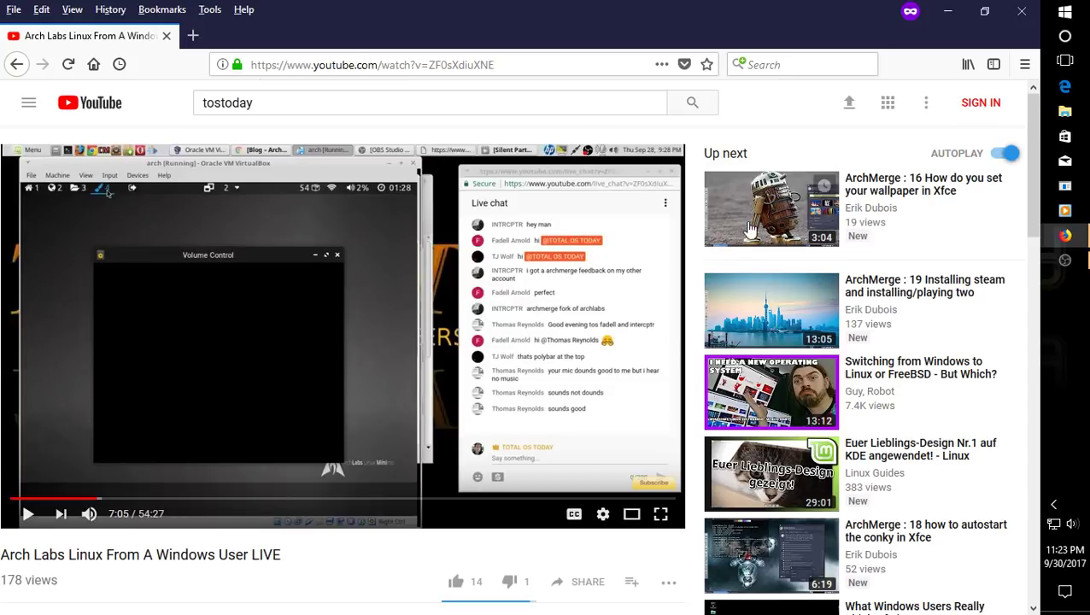
Step: Close the private browsing window and clear the leftover address entry on the Firefox Quantum page
left_click(1029, 26)
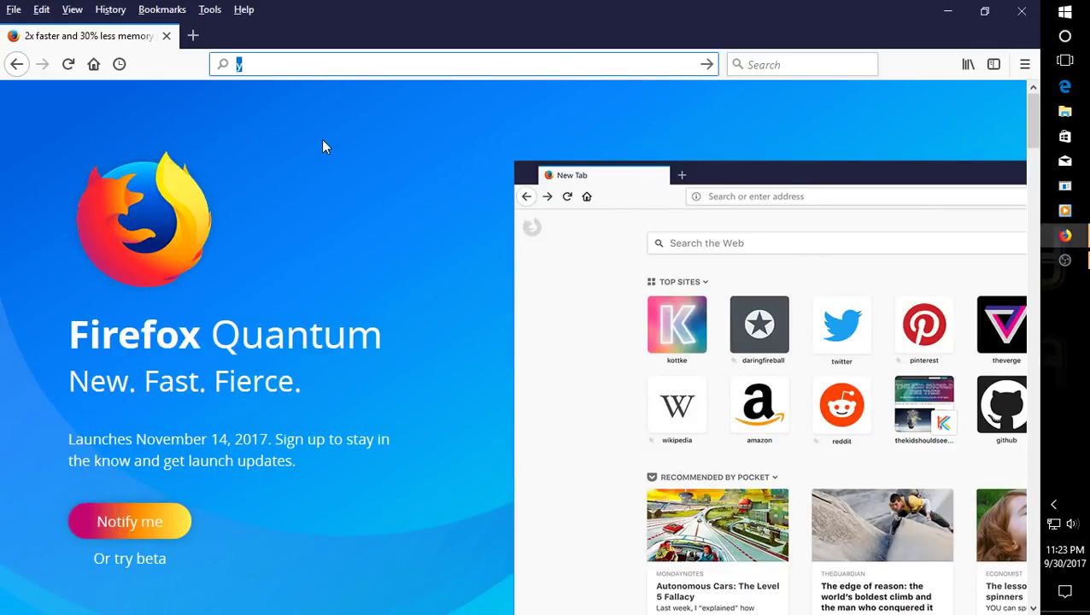
key("BackSpace")
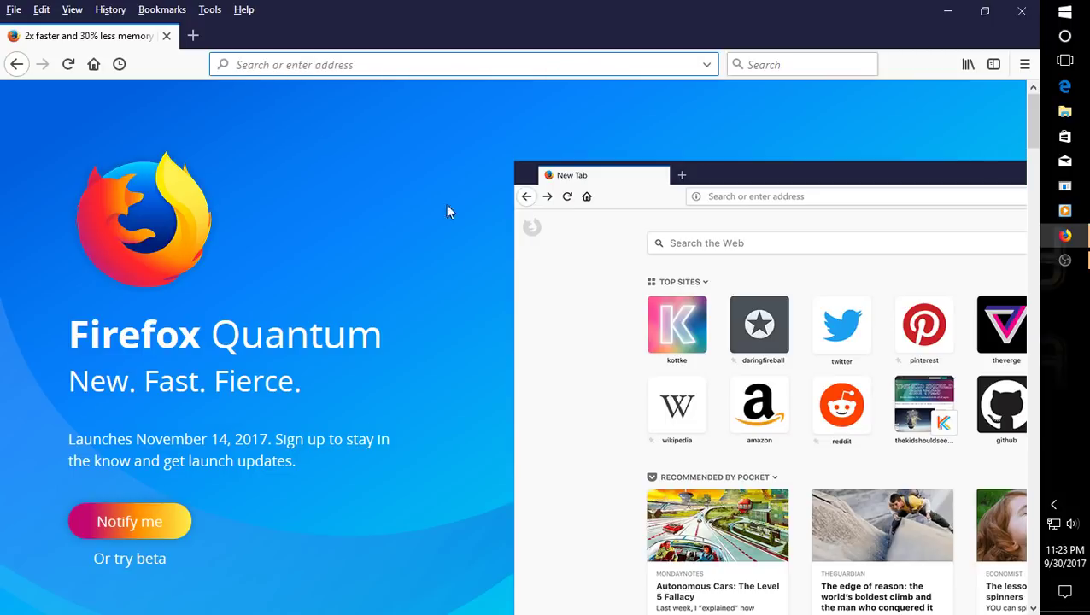
Step: Open the browser options in a new tab, review the General settings down to Network Proxy, and return to the new tab page
left_click(193, 35)
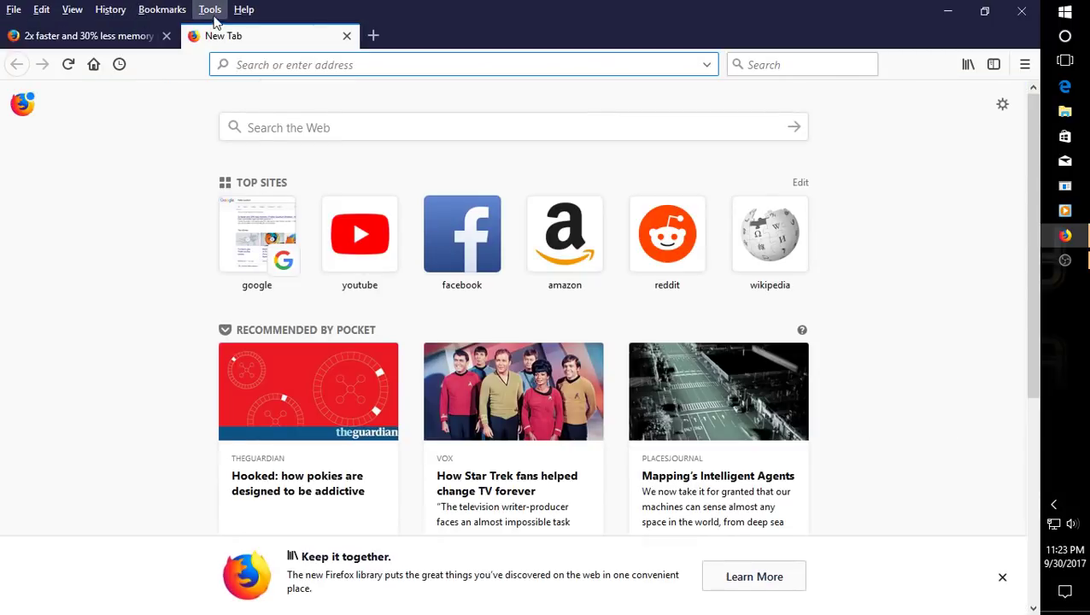
left_click(213, 12)
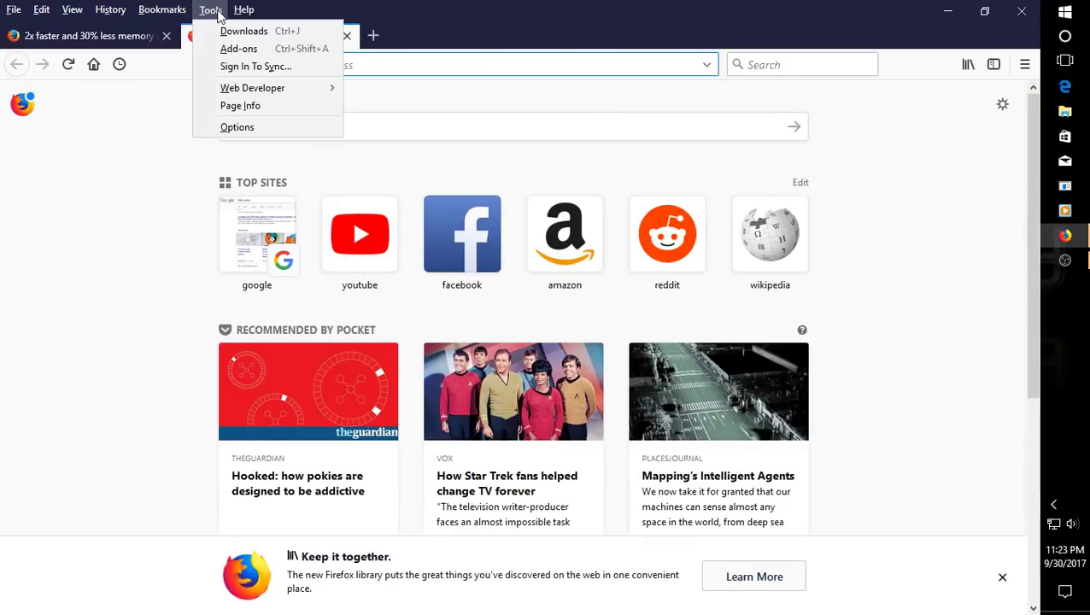
left_click(234, 126)
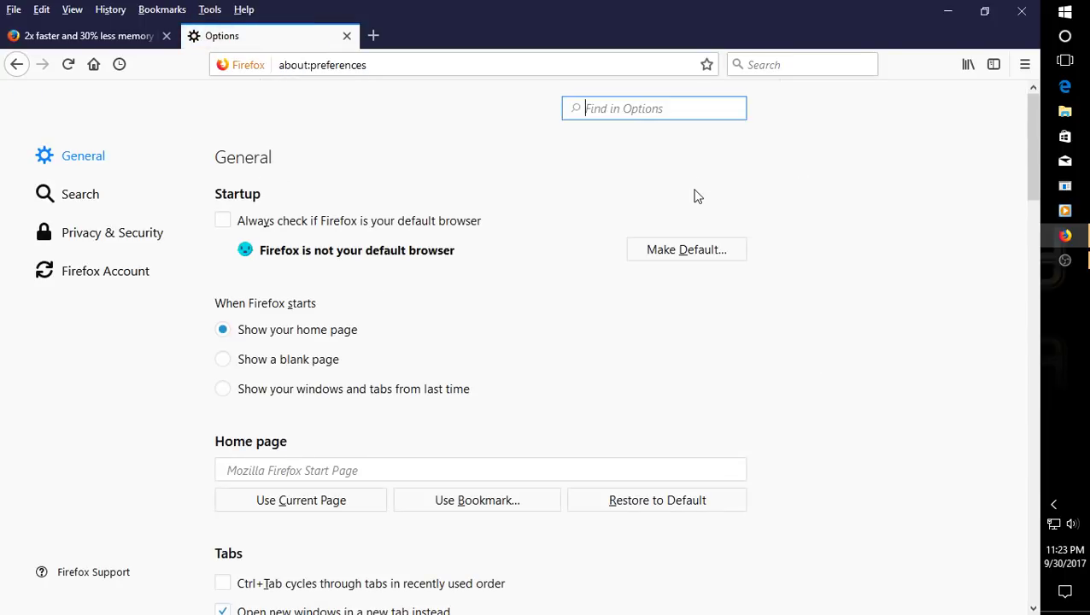
scroll(832, 256, "down", 20)
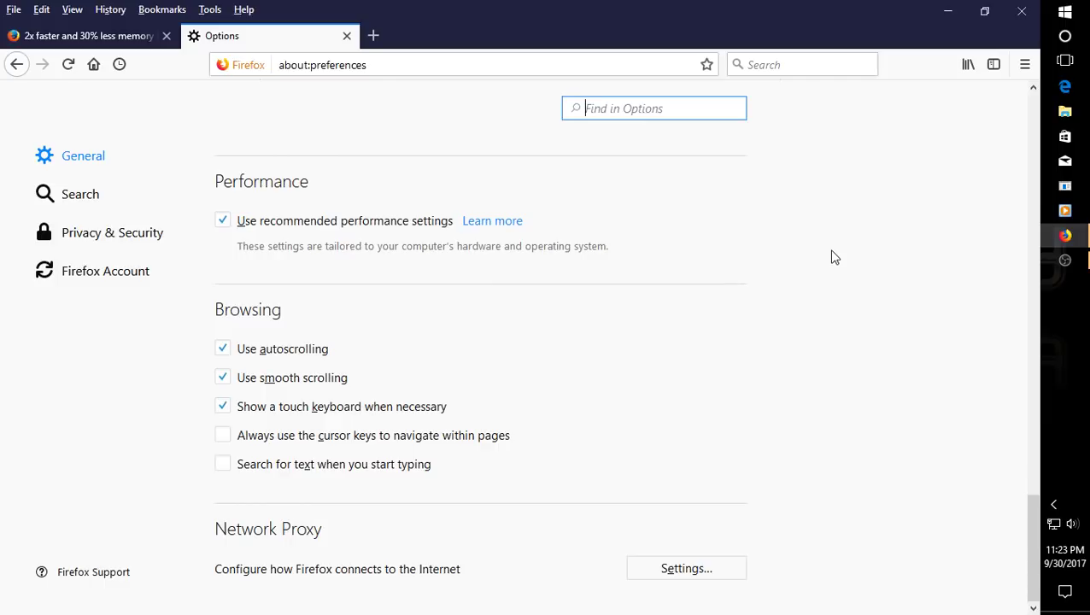
scroll(834, 257, "up", 10)
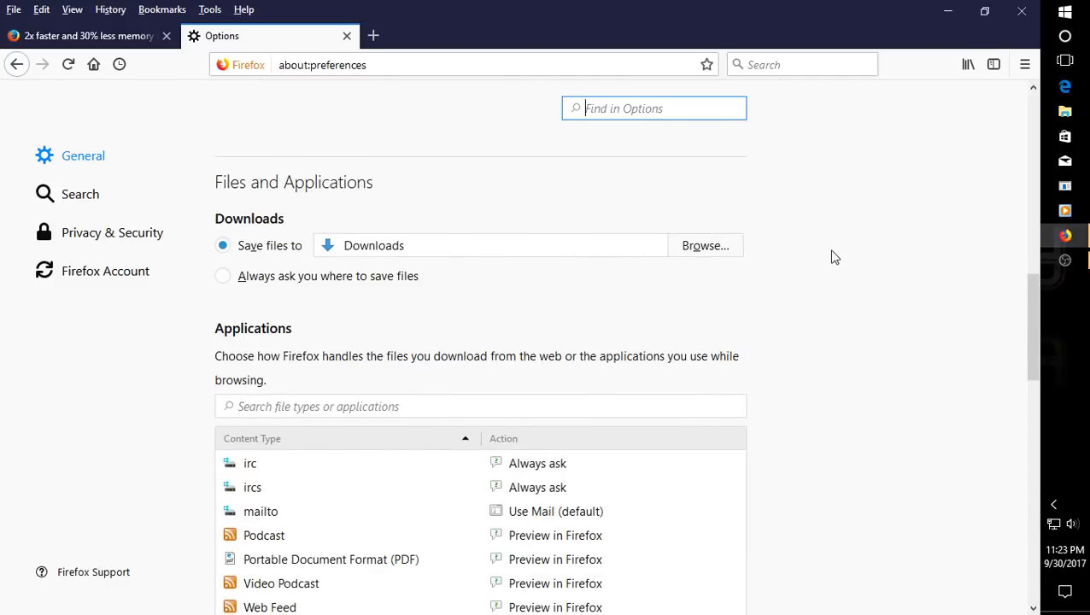
scroll(835, 257, "up", 6)
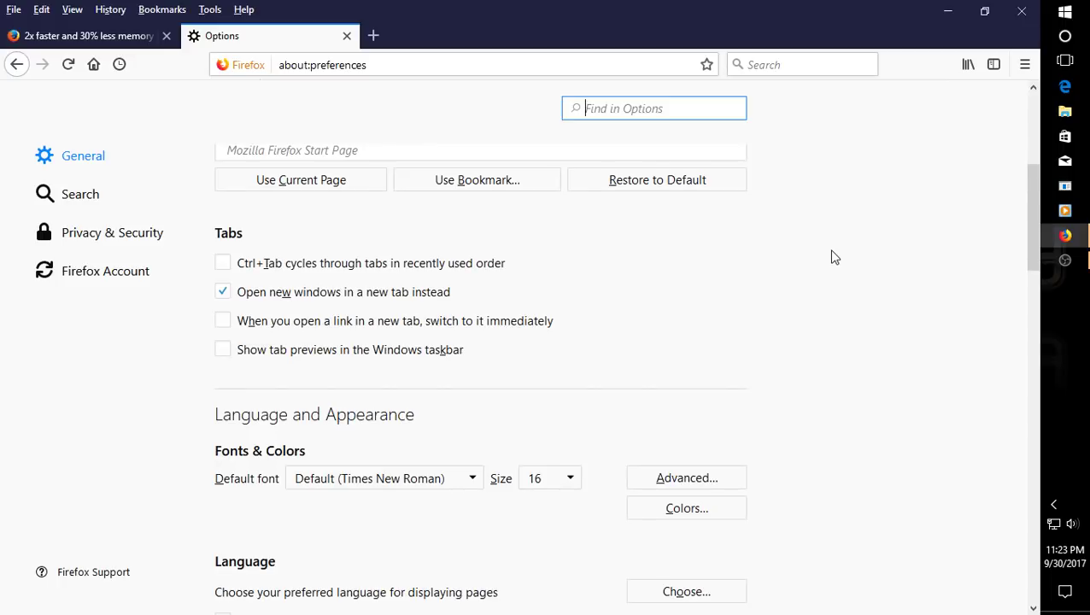
left_click(14, 66)
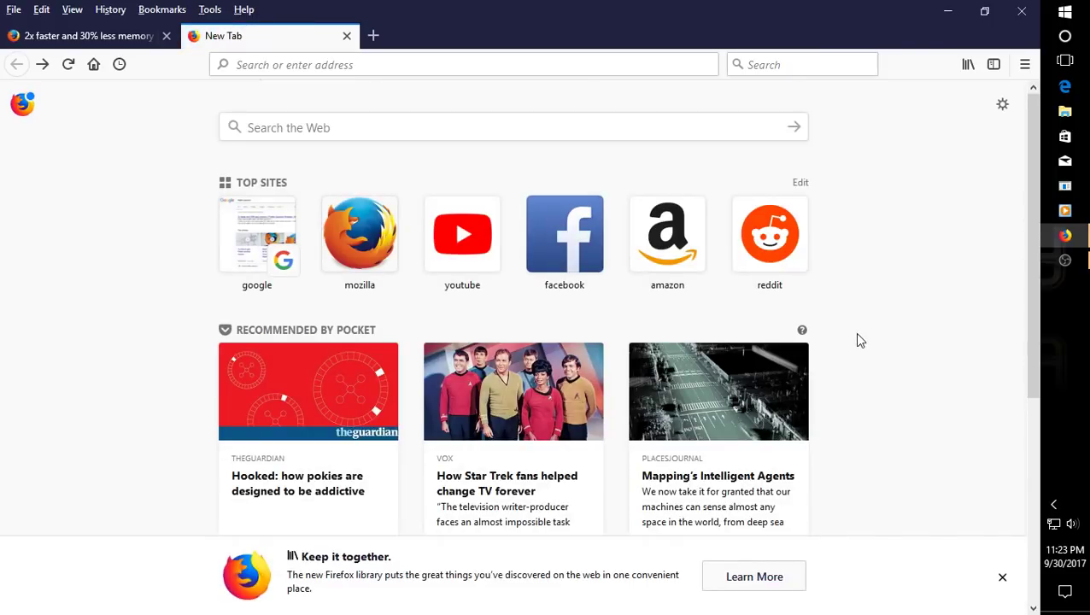
Step: Open the "Keep it together" tour from the new tab page, show the library menu, view the Performance topic, and skip the tour
scroll(860, 340, "down", 3)
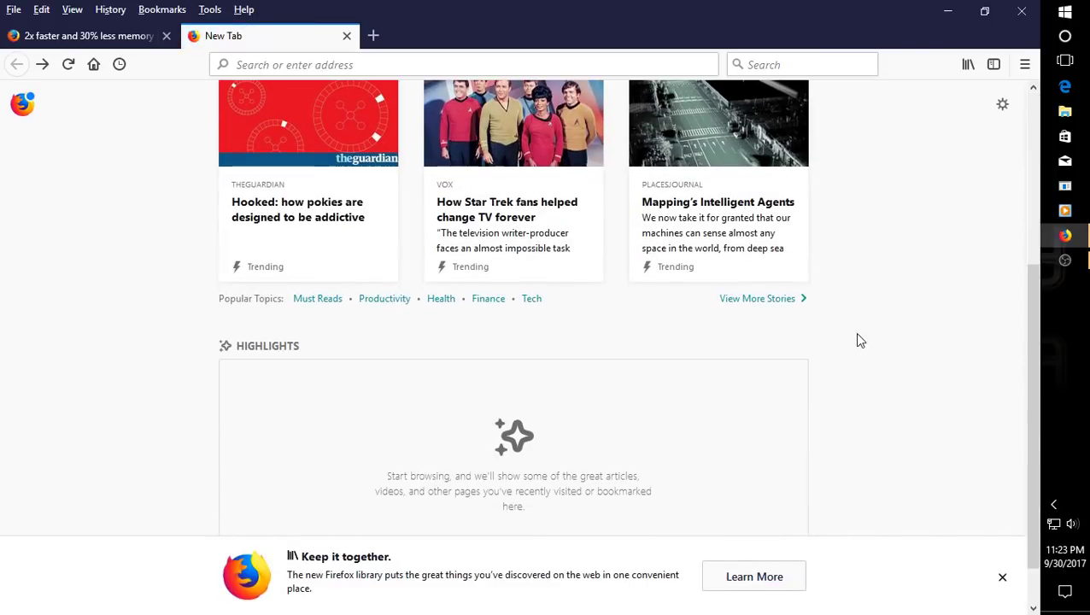
scroll(860, 340, "down", 1)
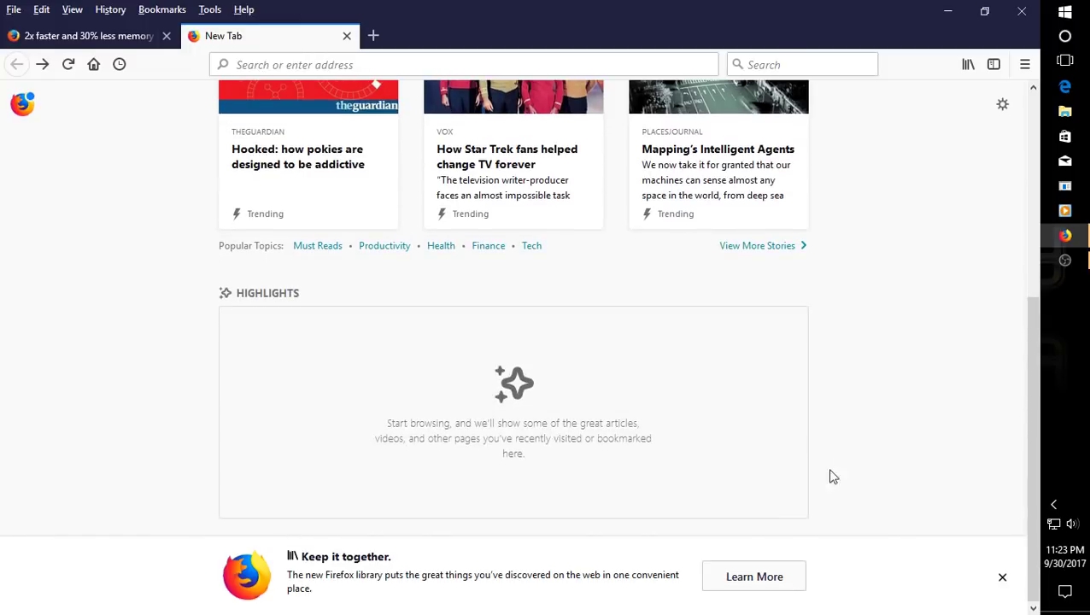
left_click(769, 581)
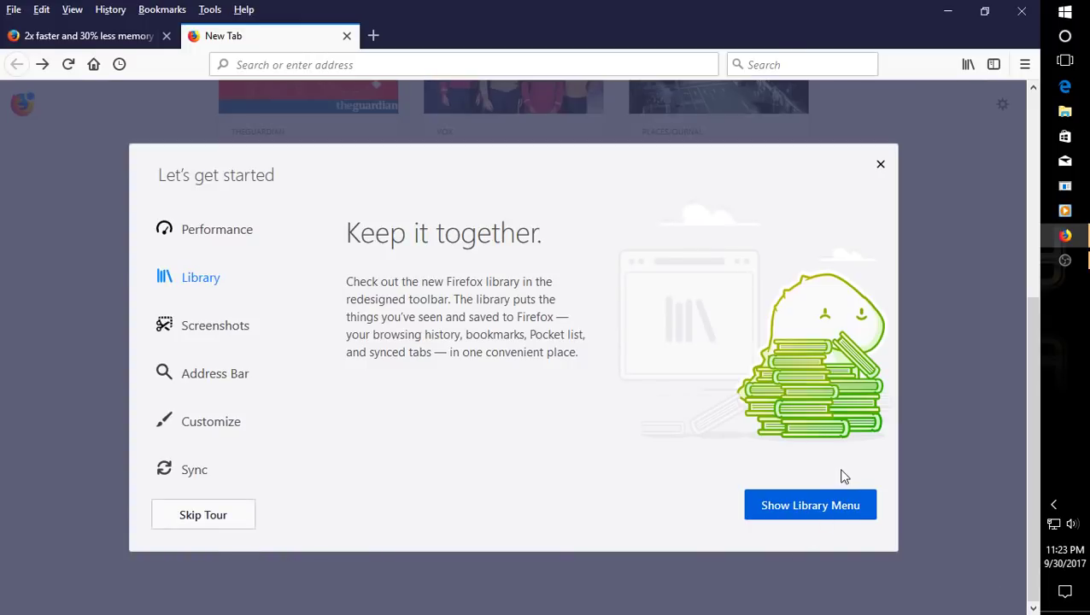
left_click(816, 514)
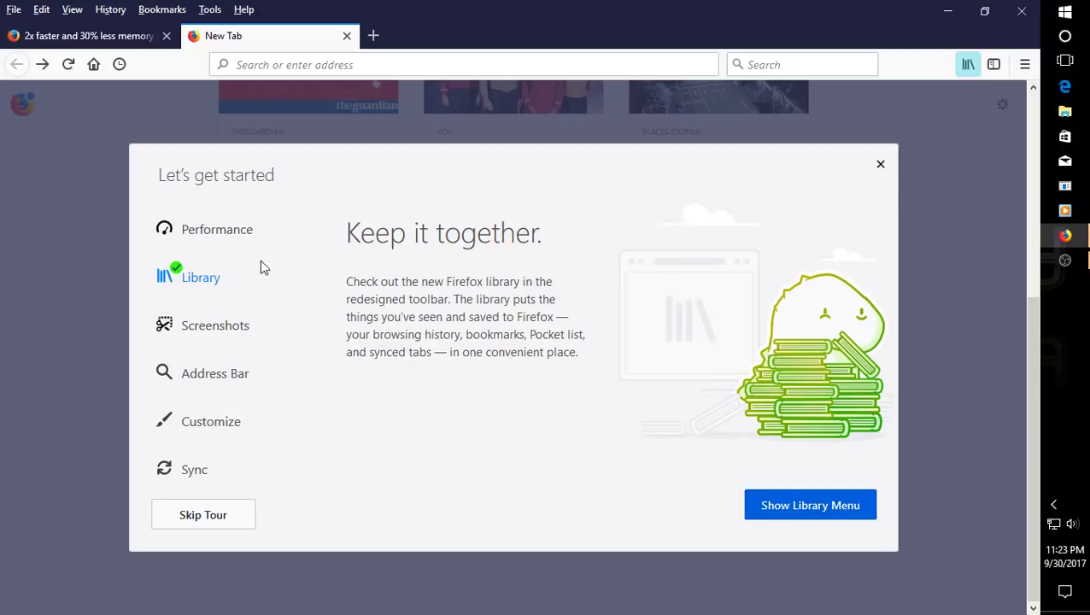
left_click(233, 232)
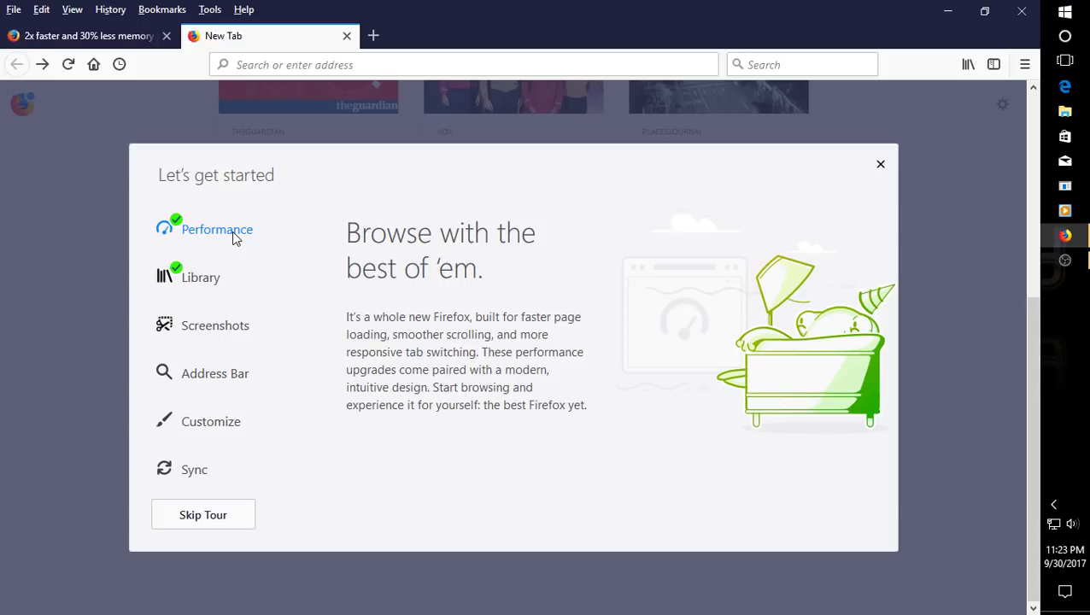
left_click(203, 516)
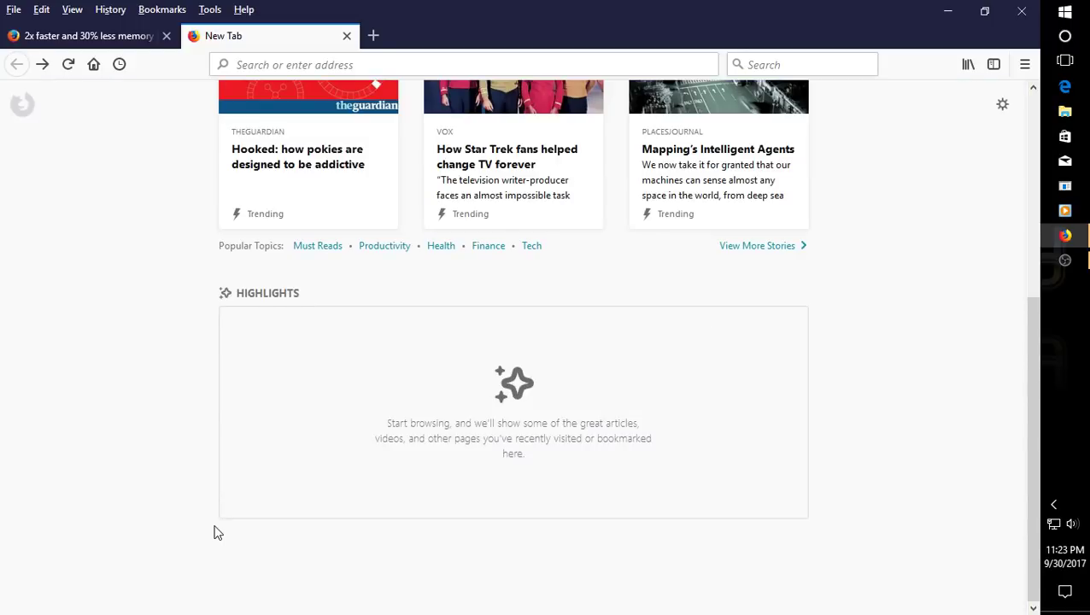
Step: Close the browser window together with its open tabs
left_click(1018, 17)
left_click(484, 341)
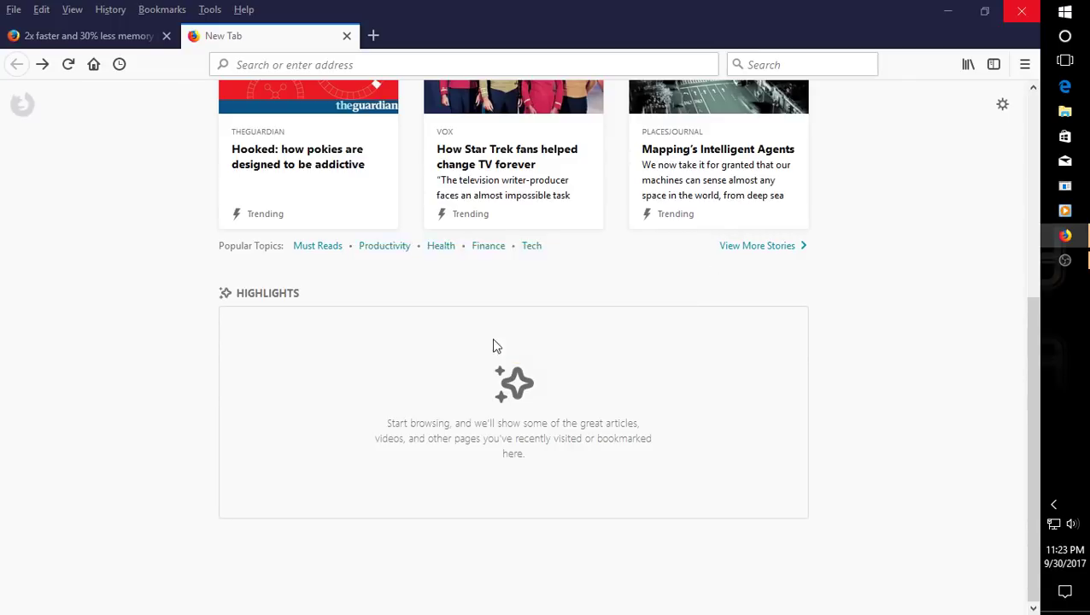